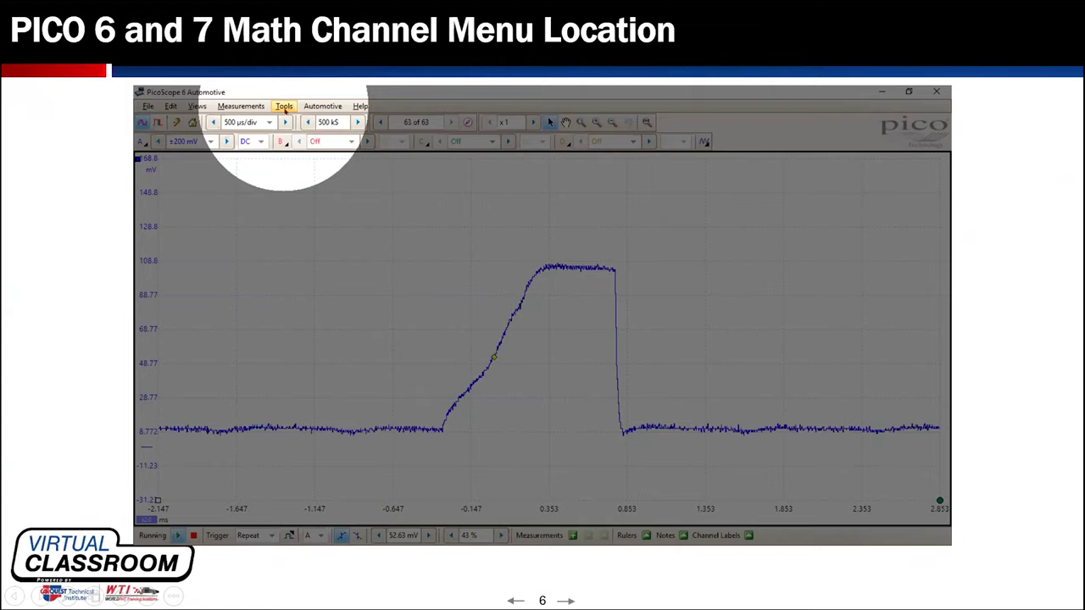
left_click(288, 111)
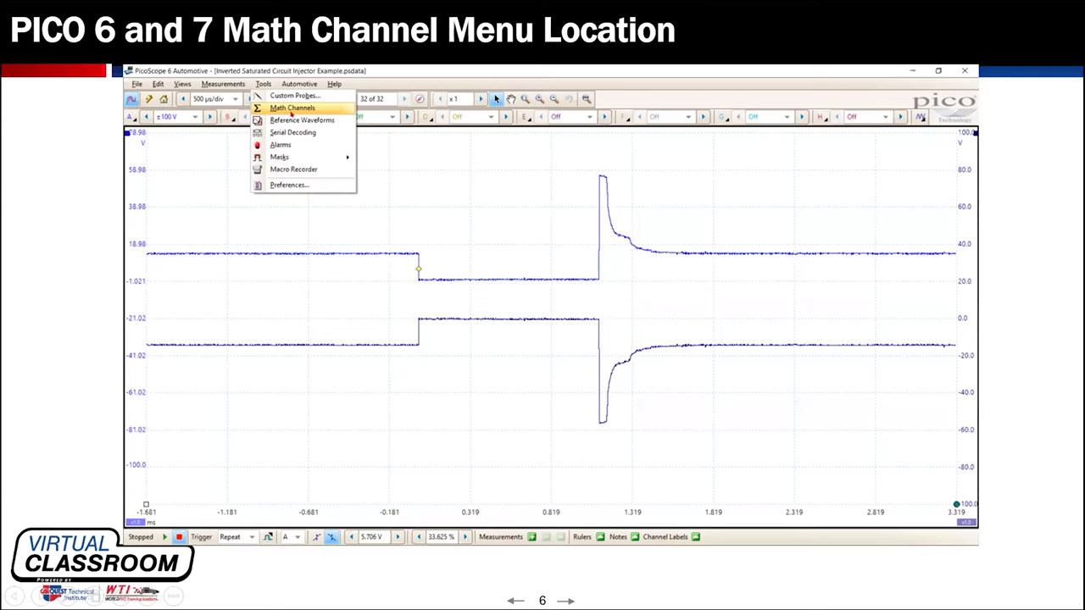
left_click(300, 133)
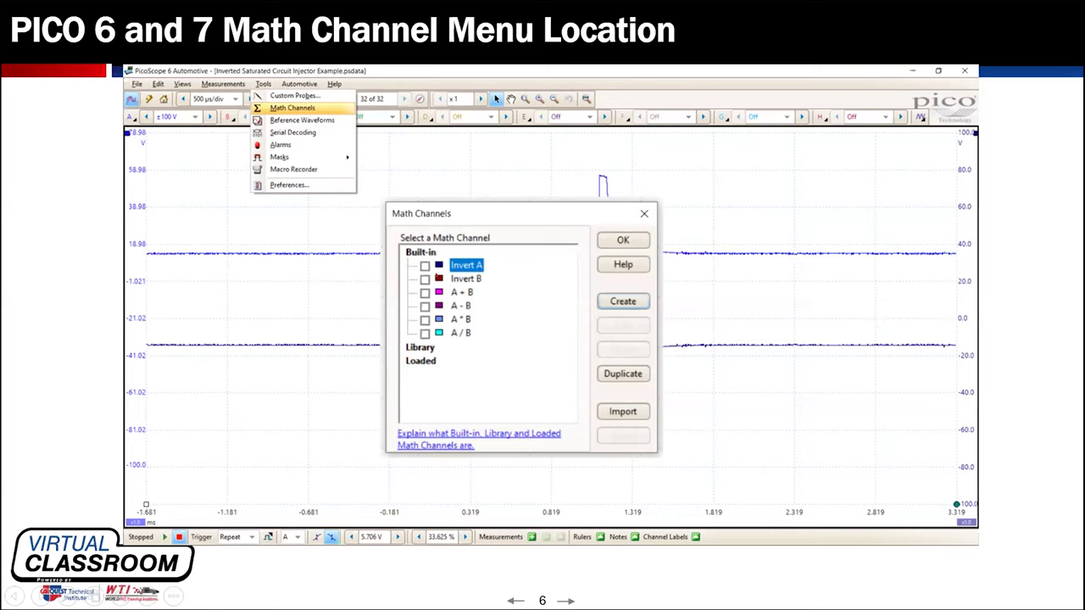
key("Right")
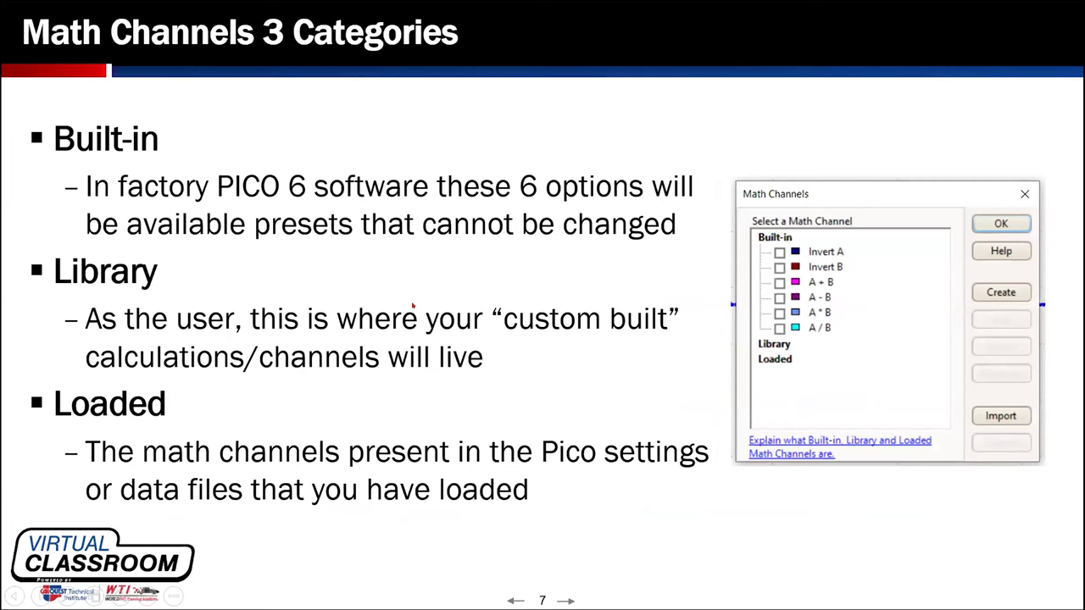
- Leave the slide show and switch to PicoScope 7 Automotive in a maximized window
key("Escape")
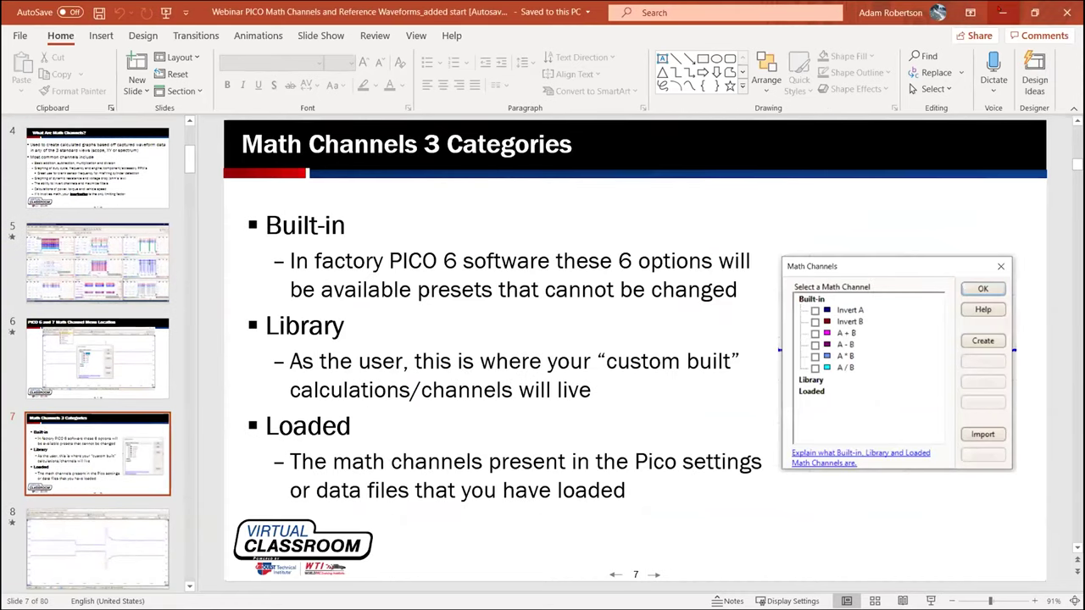
left_click(1003, 12)
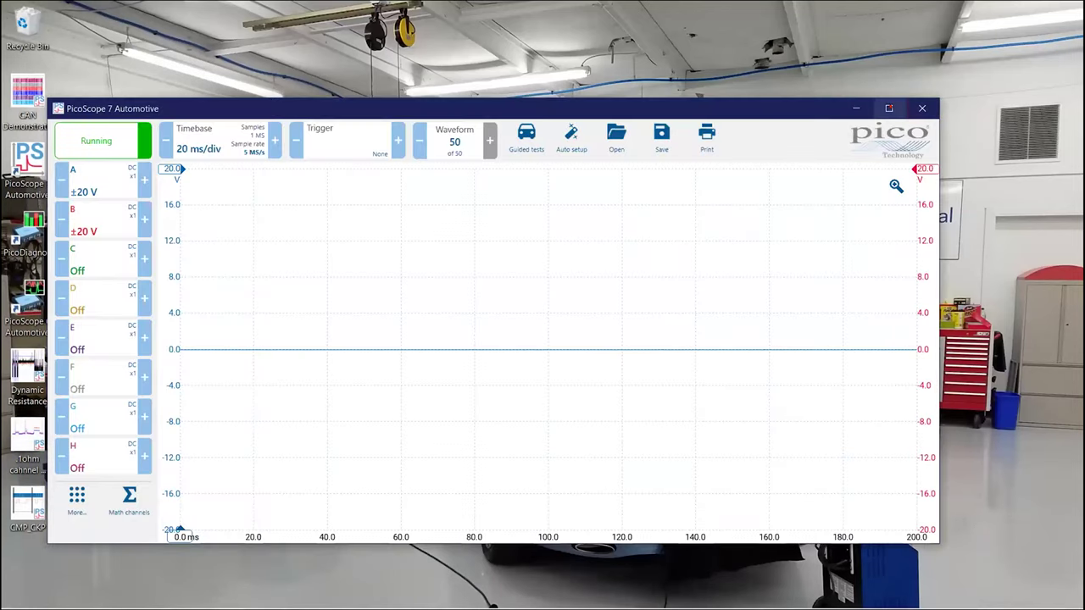
left_click(889, 107)
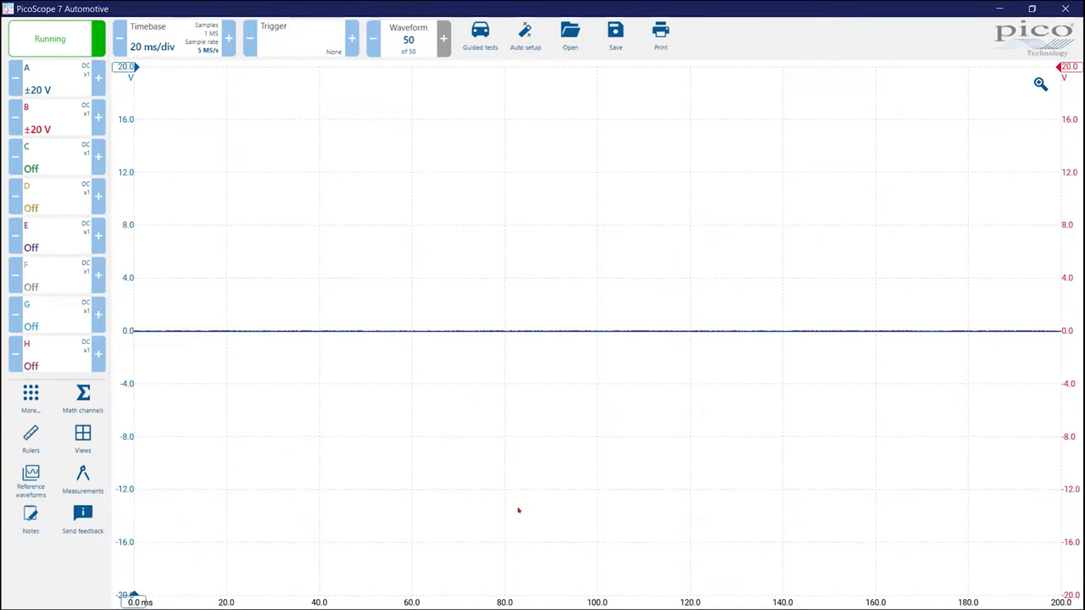
mouse_move(411, 603)
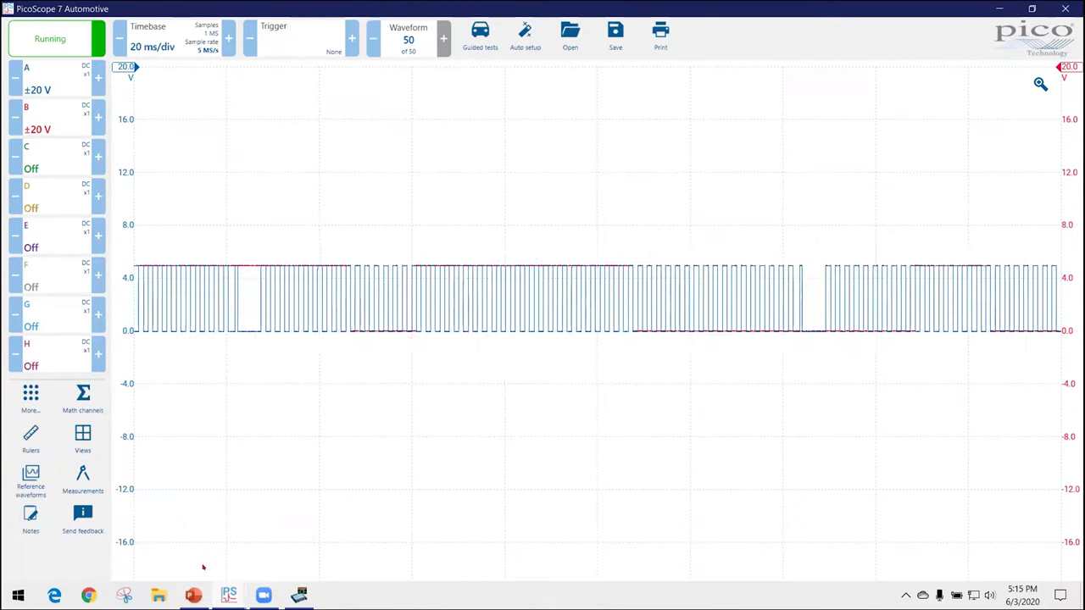
left_click(193, 595)
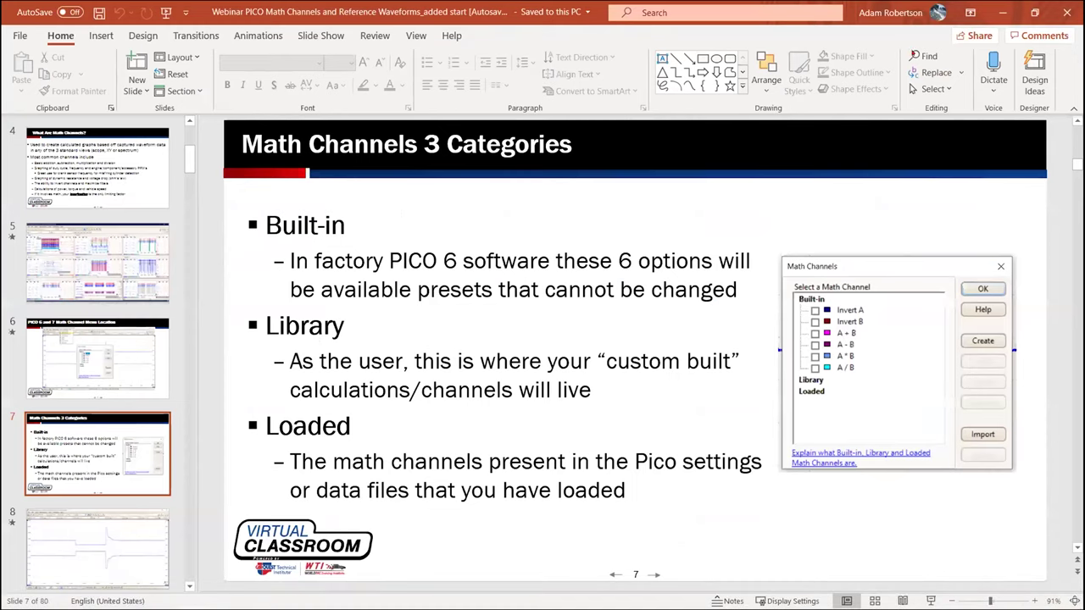
left_click(1034, 12)
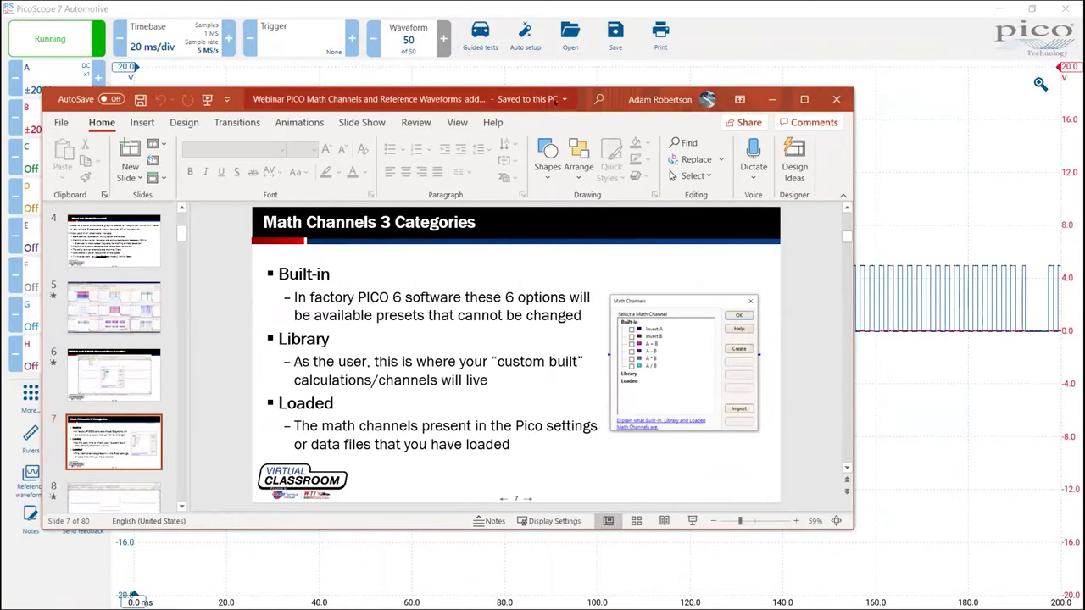
key("super+Down")
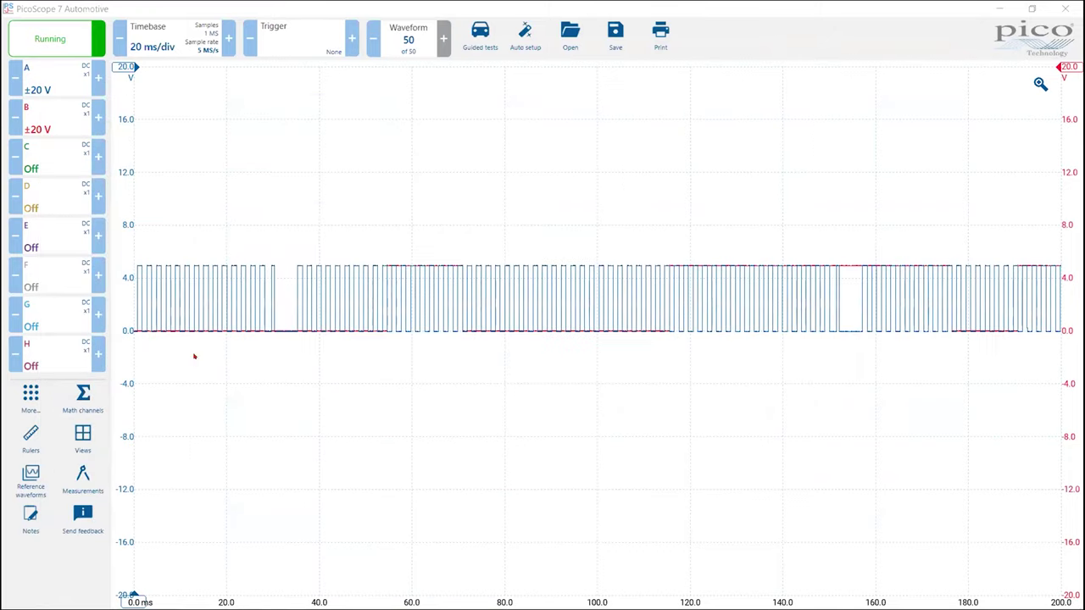
- Shift channel A's trace up so it sits above channel B's trace, and stop the capture
left_click_drag(117, 214, 119, 114)
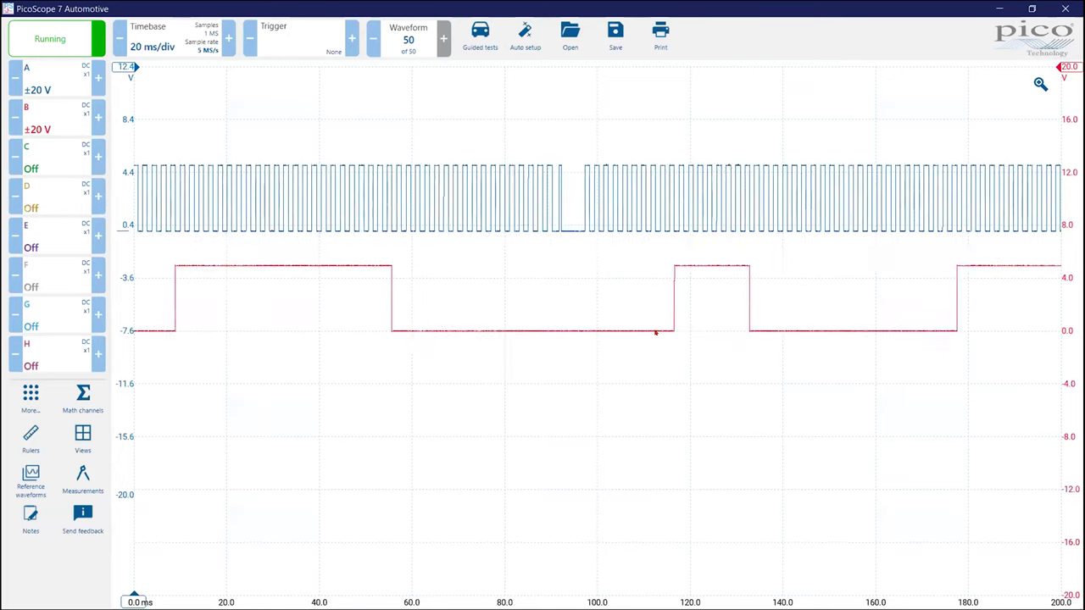
key("space")
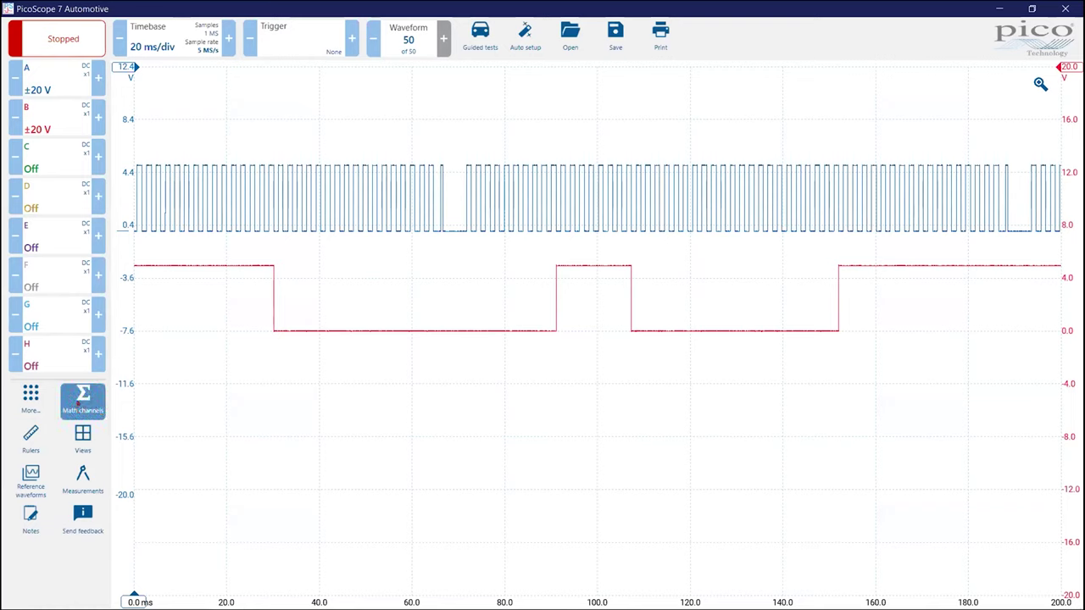
- Start a new math channel and insert the crank function from the Automotive functions into its formula
left_click(77, 403)
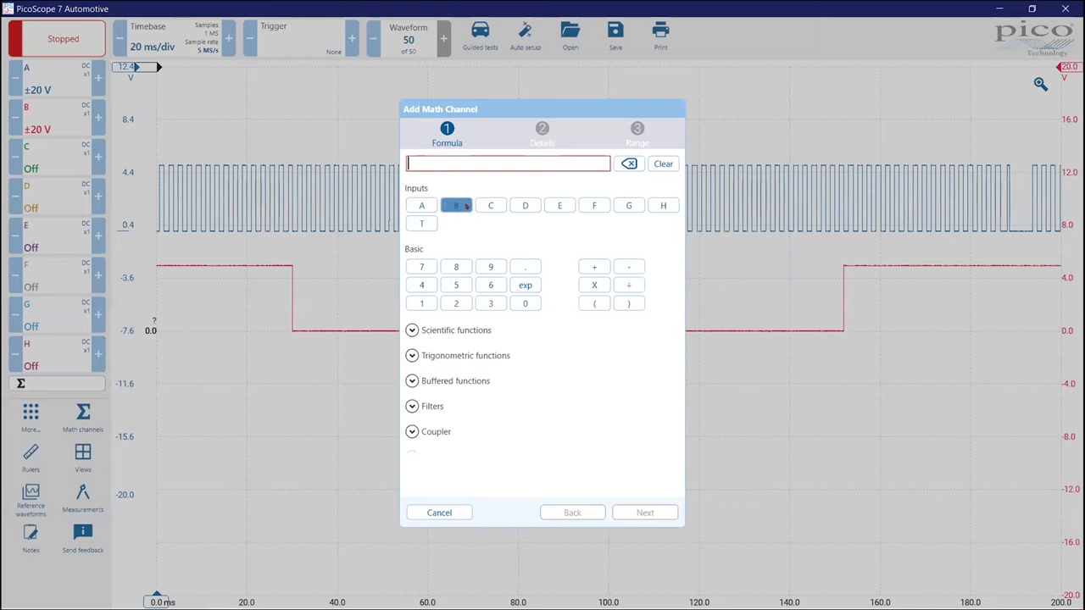
left_click(412, 331)
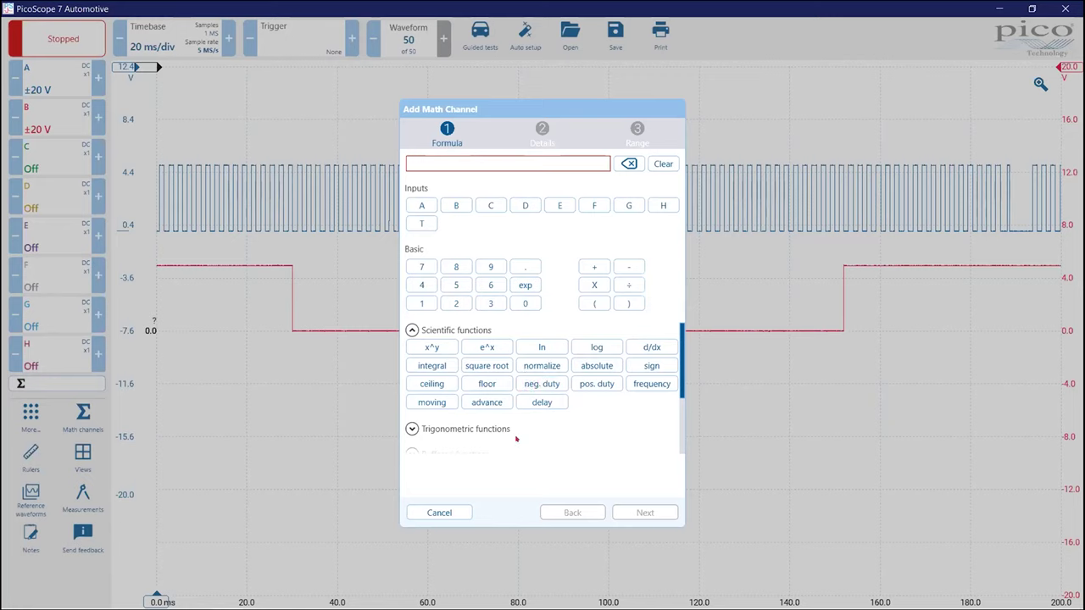
scroll(413, 360, "down", 3)
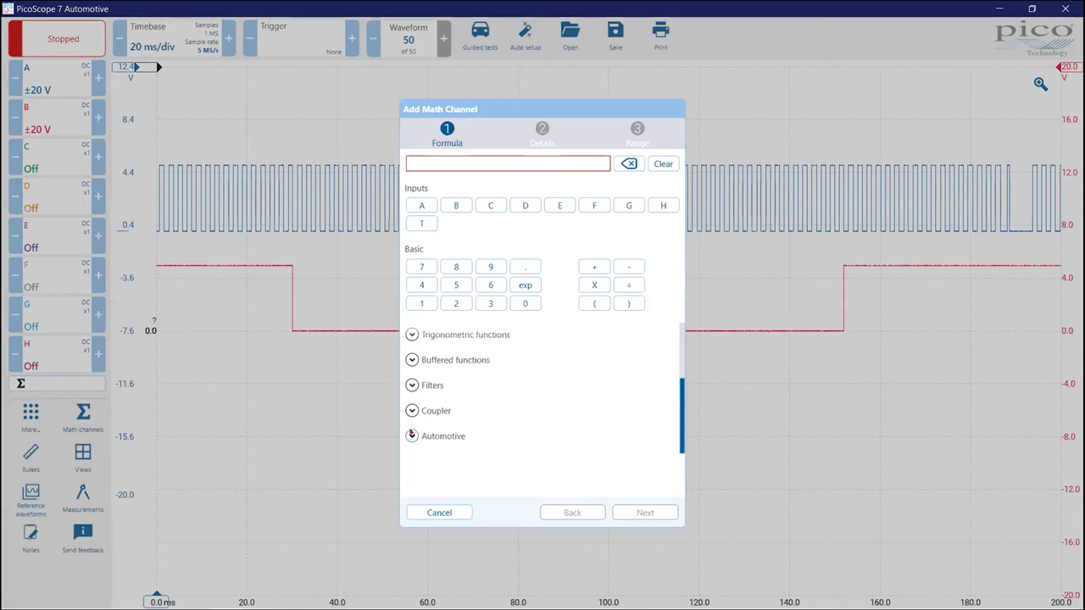
left_click(411, 435)
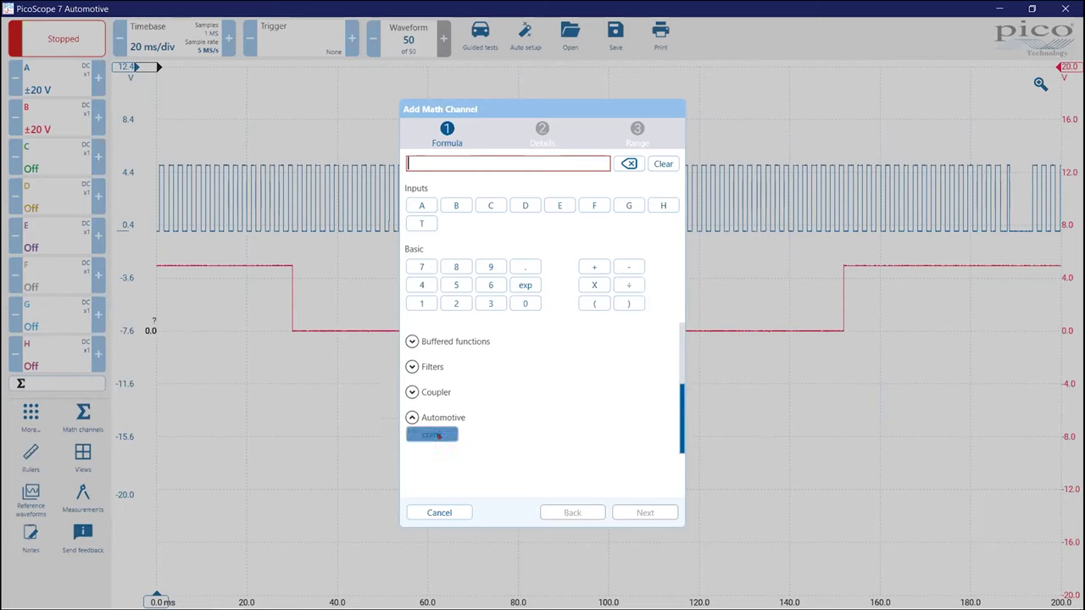
left_click(438, 435)
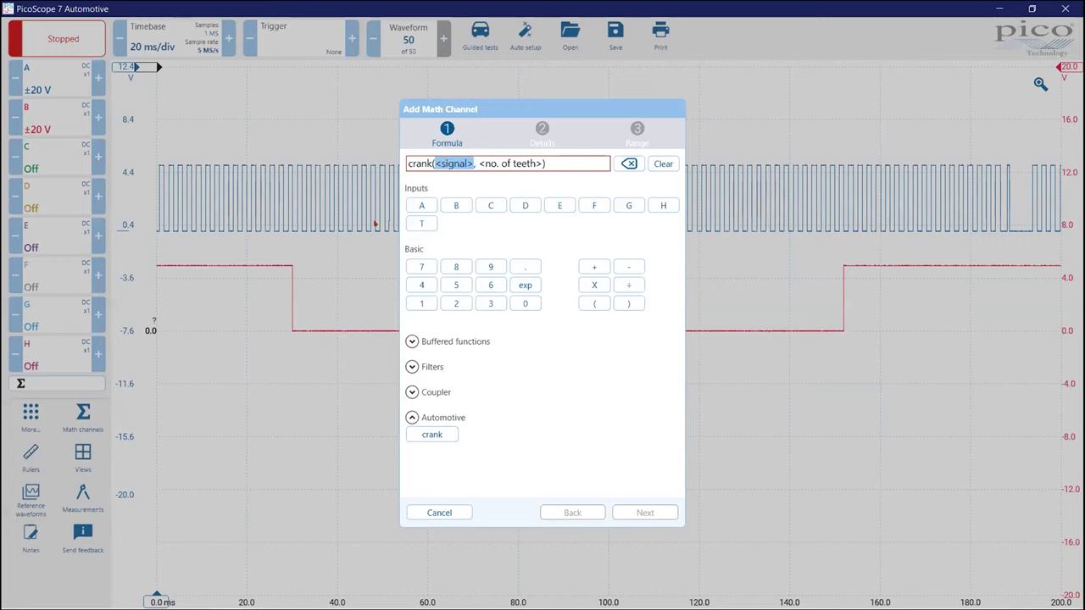
- Complete the crank formula with channel A as the signal and 60 as the number of teeth
left_click(422, 206)
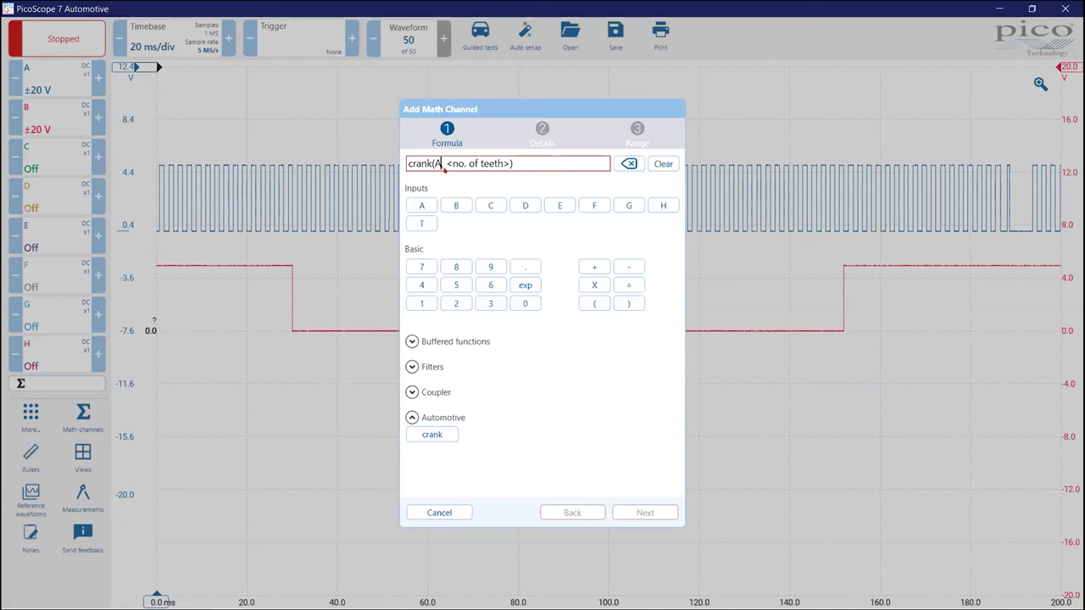
left_click_drag(446, 163, 497, 162)
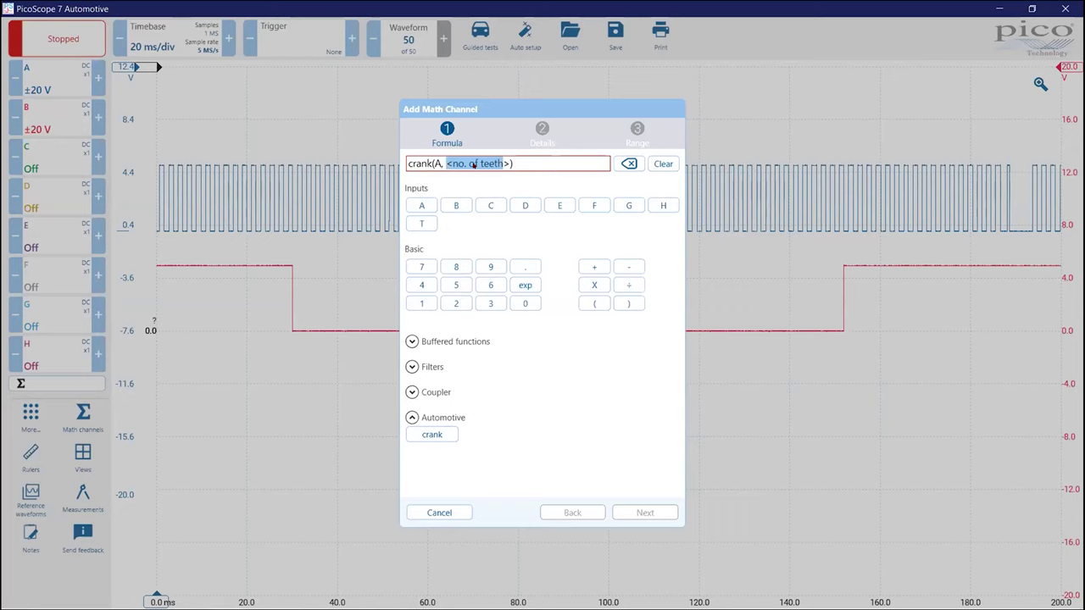
left_click(490, 285)
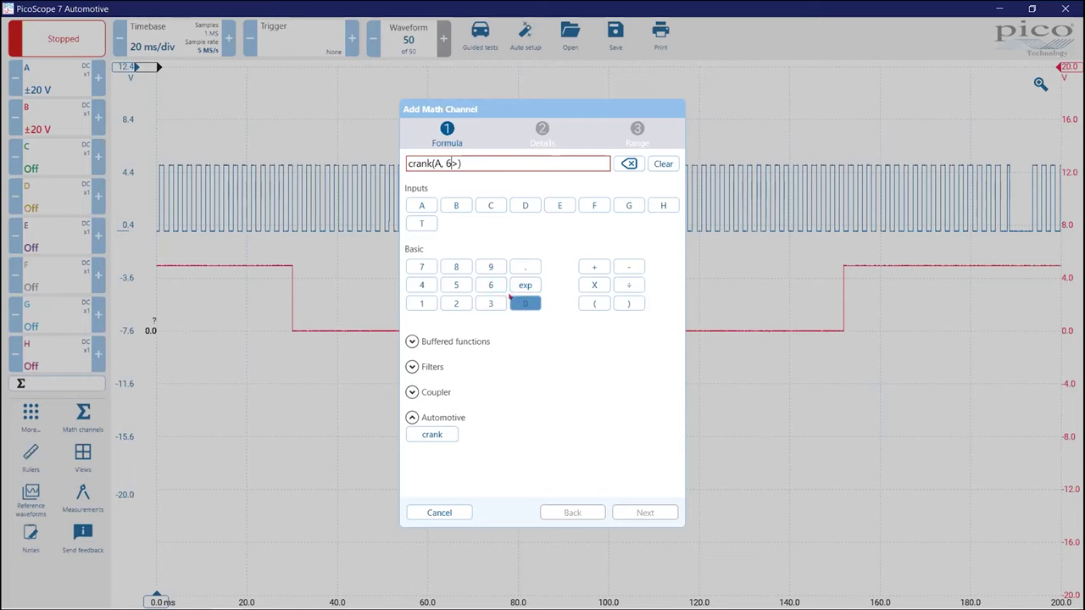
left_click(520, 300)
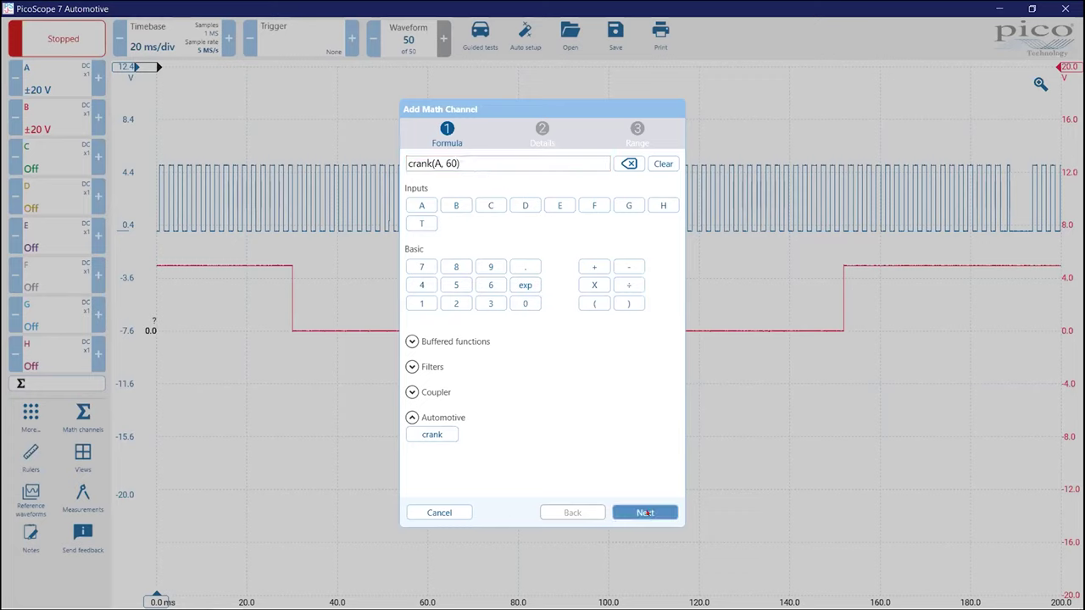
- Finish the crank(A,60) math channel with the default name, color, RPM units and range of 0 RPM to 9 kRPM
left_click(645, 512)
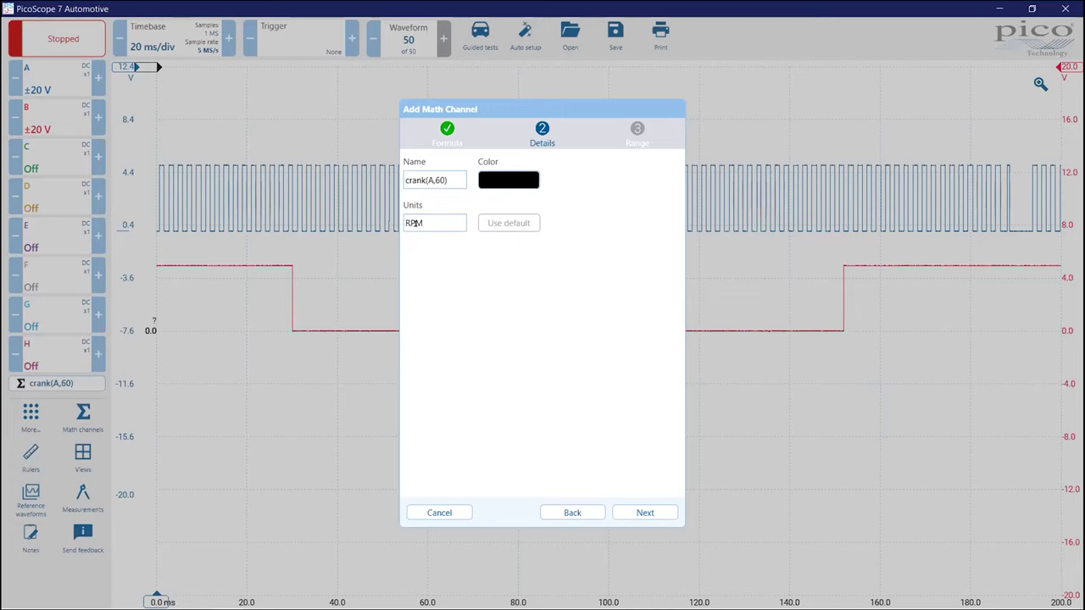
left_click(645, 513)
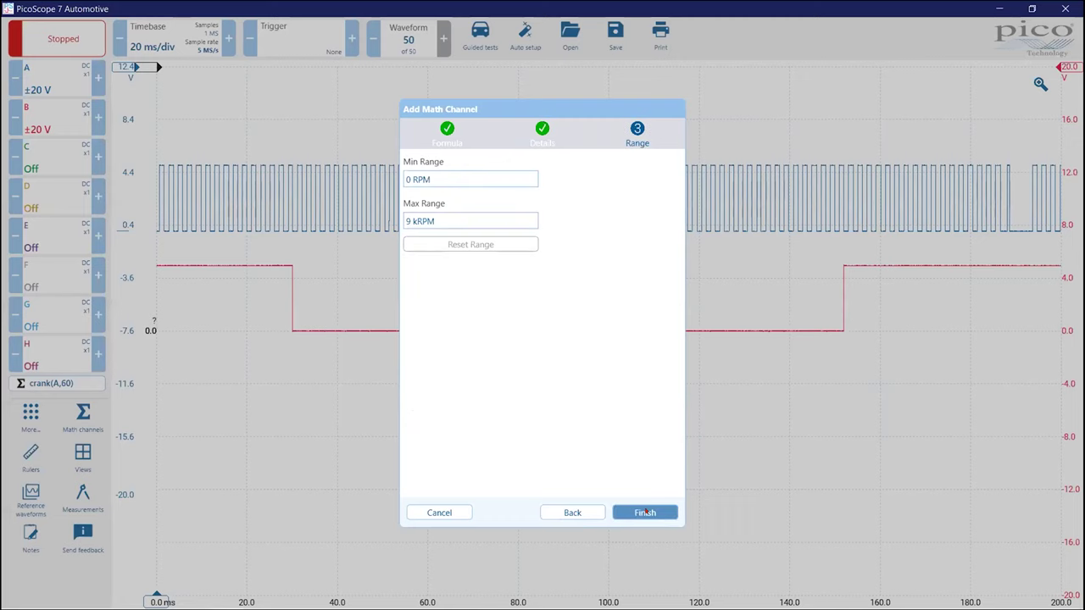
left_click(645, 513)
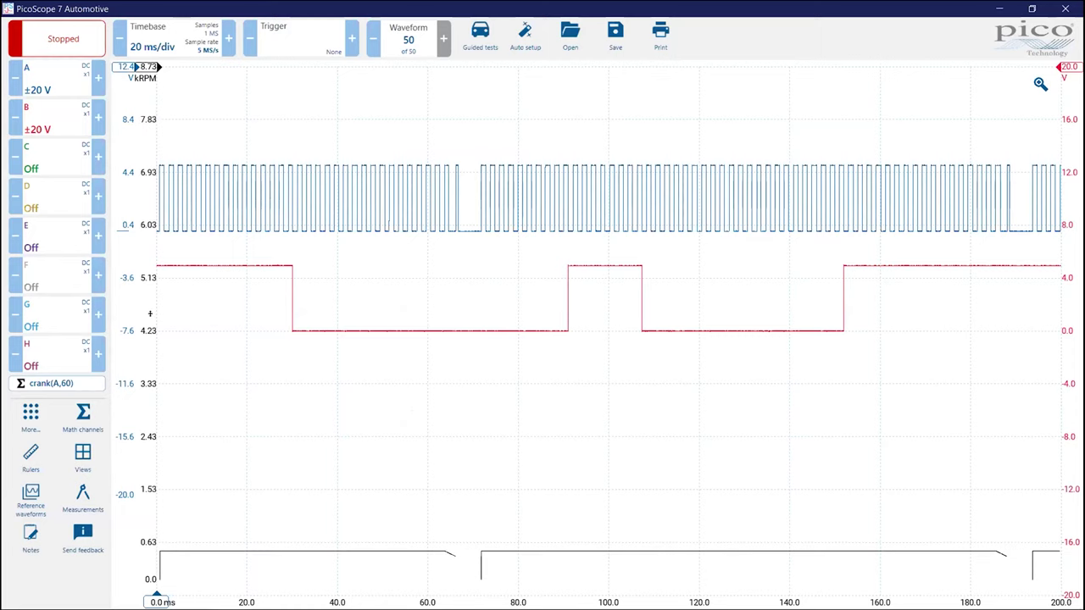
- Move the crank RPM trace up to just below channel B's trace and place a horizontal ruler on its plateau at about 495 RPM
left_click_drag(143, 306, 150, 122)
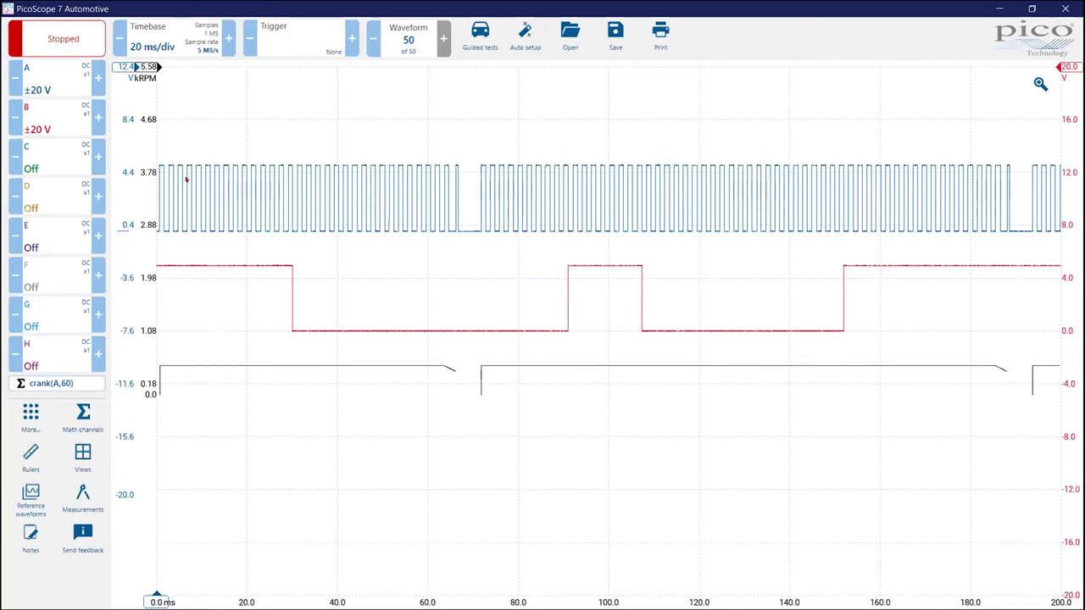
mouse_move(149, 66)
left_mouse_down()
mouse_move(126, 263)
mouse_move(126, 364)
mouse_move(141, 363)
left_mouse_up()
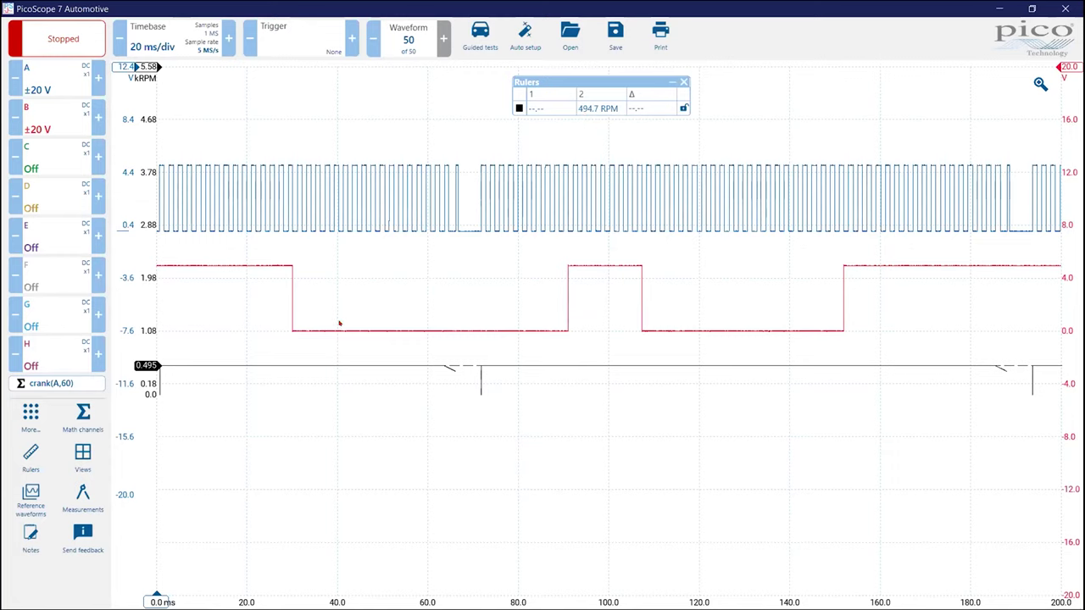
- Place time rulers at the first tooth after each missing-tooth gap on channel A, at about 71.65 ms and 193.5 ms
left_click_drag(157, 592, 476, 513)
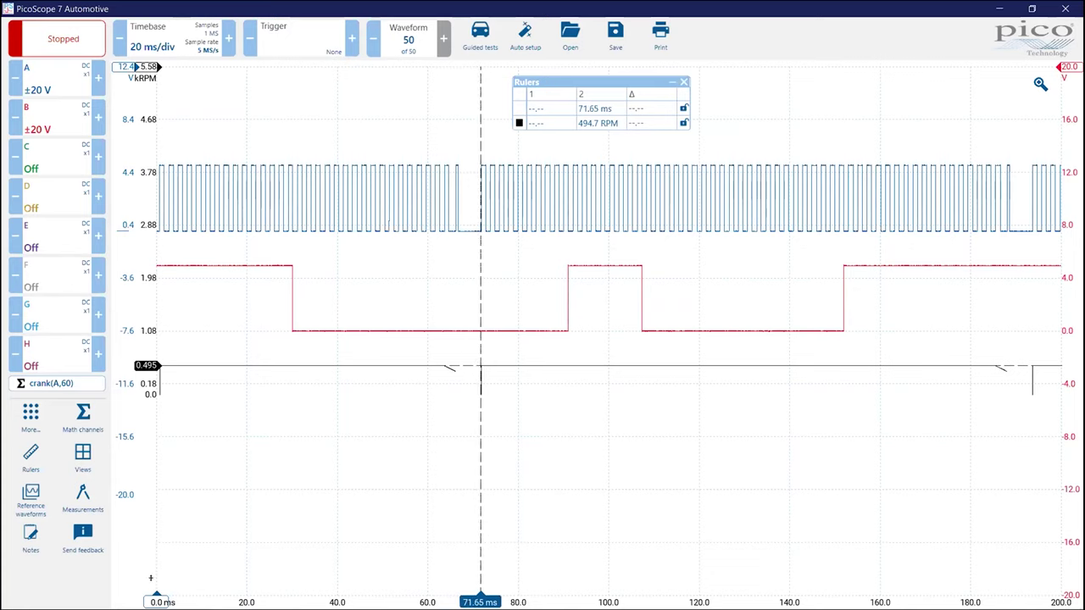
left_click_drag(145, 586, 1025, 413)
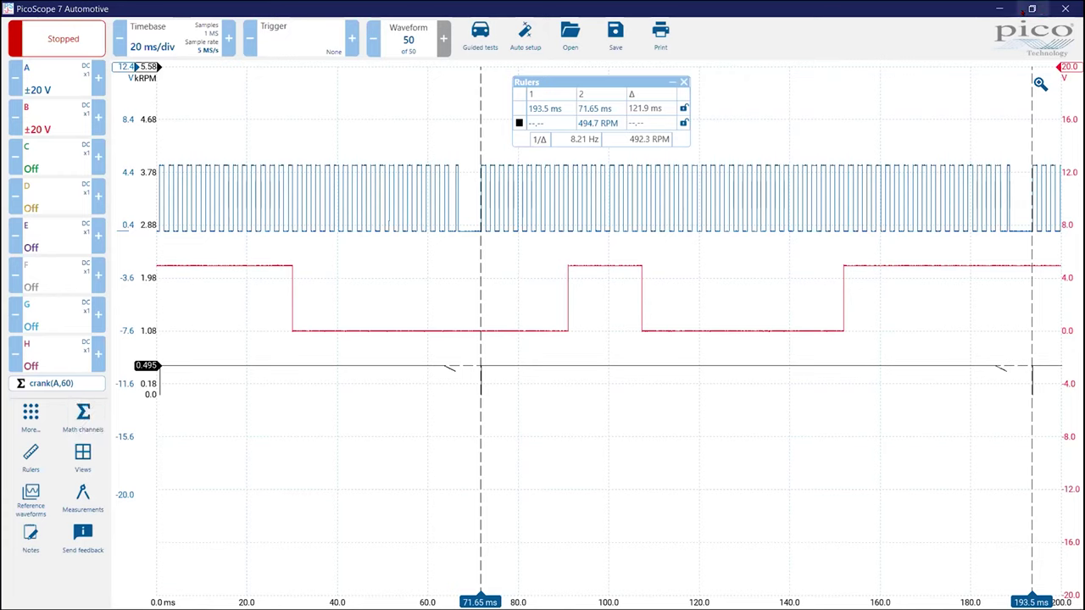
- Switch back to the PowerPoint presentation in a maximized window, resume the slide show from slide 7 and advance to slide 8
left_click(1032, 9)
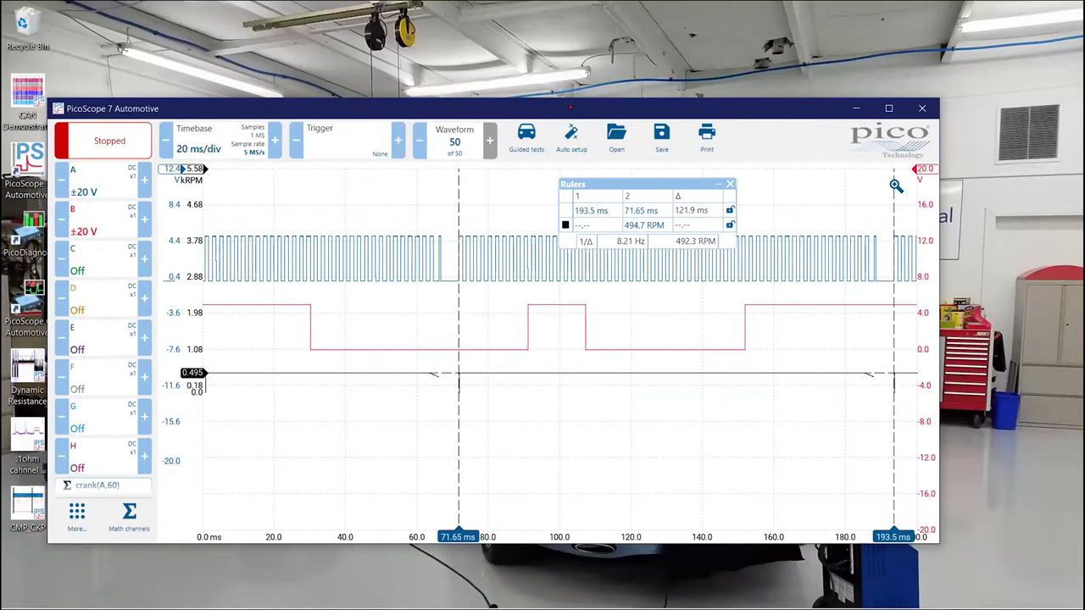
key("super+d")
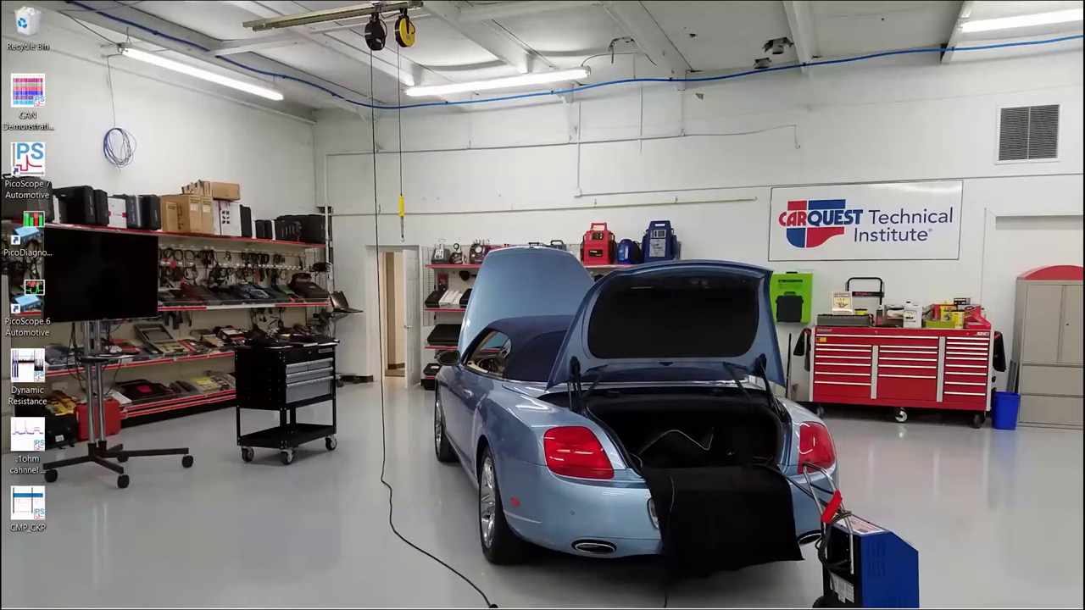
key("alt+Tab")
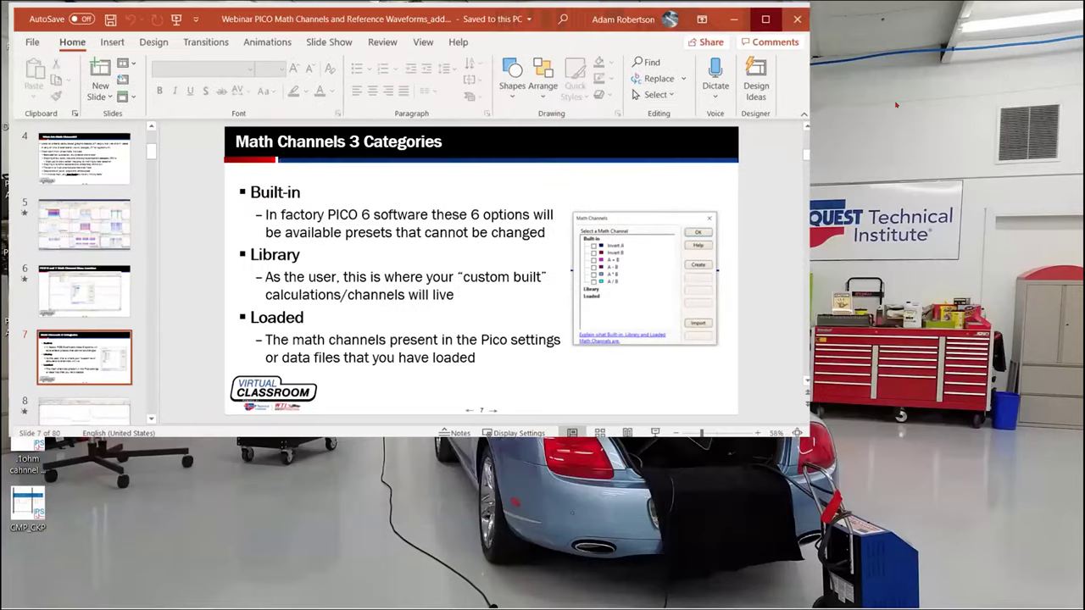
left_click(766, 19)
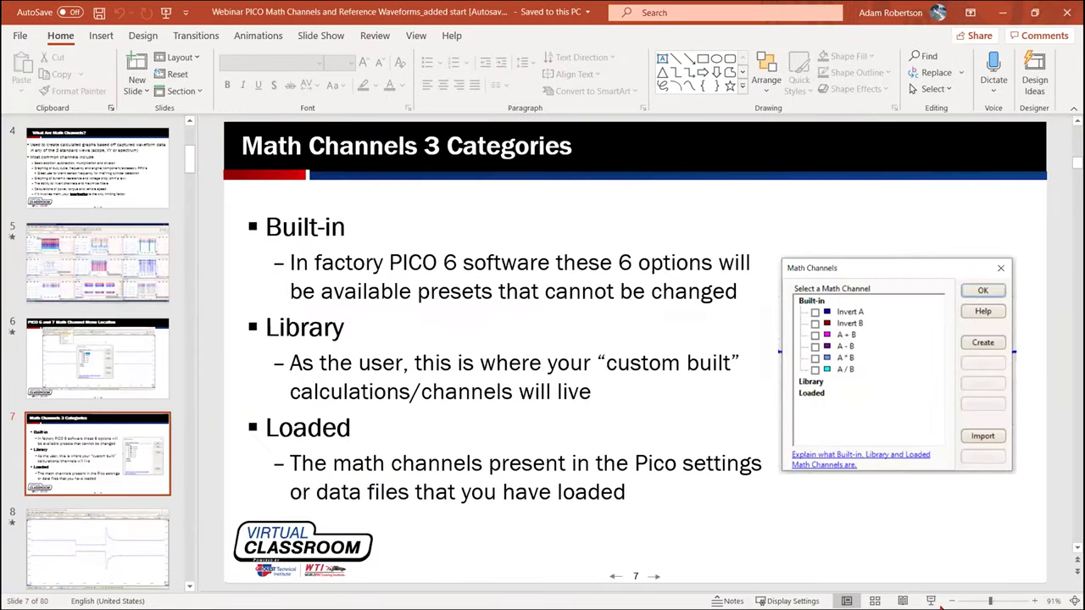
left_click(931, 601)
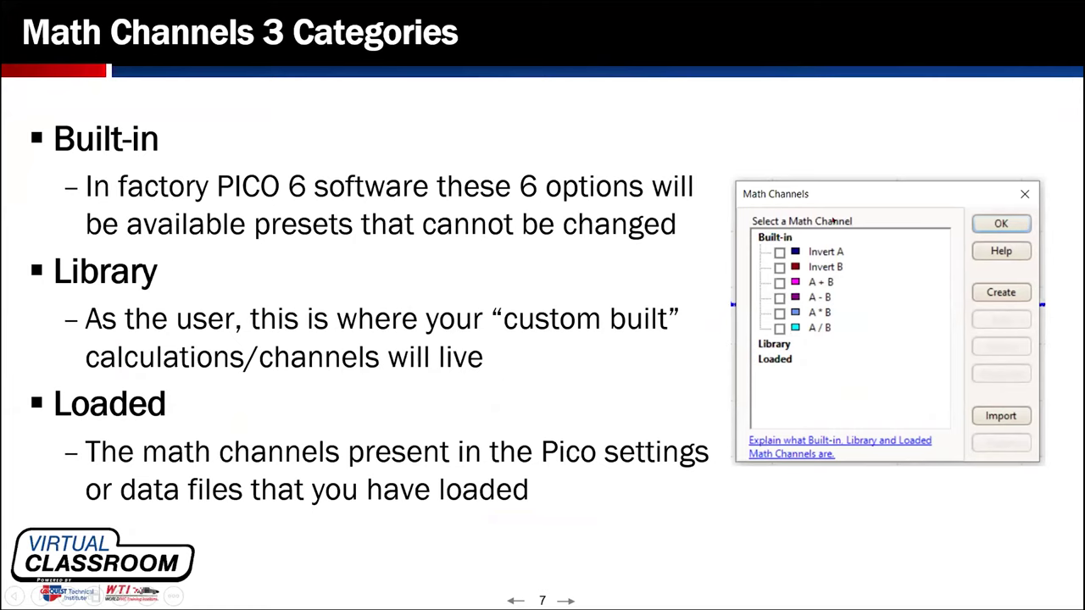
key("Right")
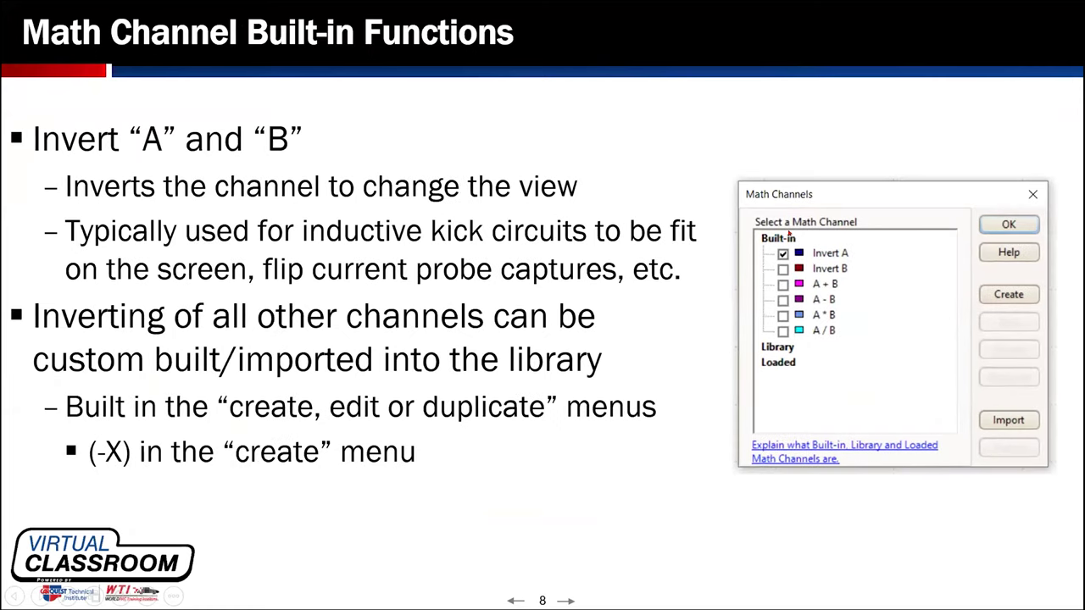
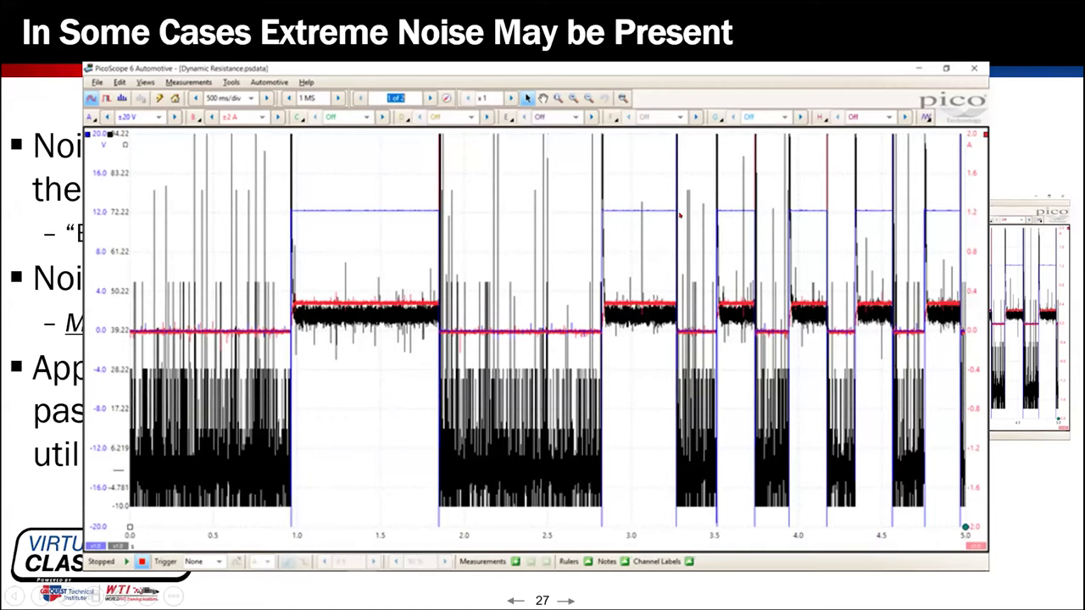
- End the slide show, minimize PowerPoint and switch to PicoScope 6 with Dynamic Resistance.psdata in a maximized window
key("Escape")
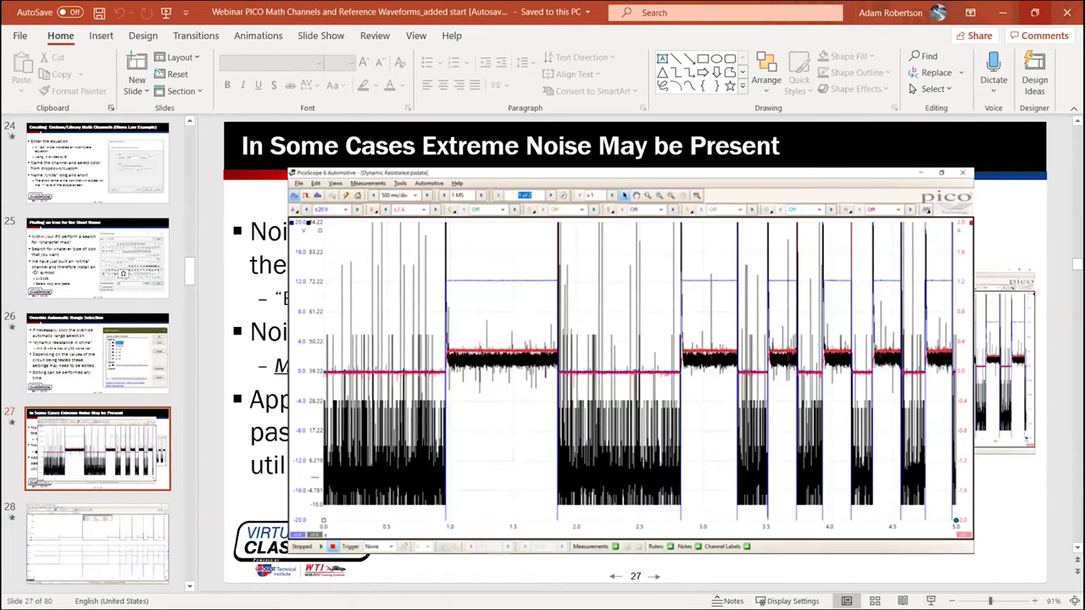
key("super+Down")
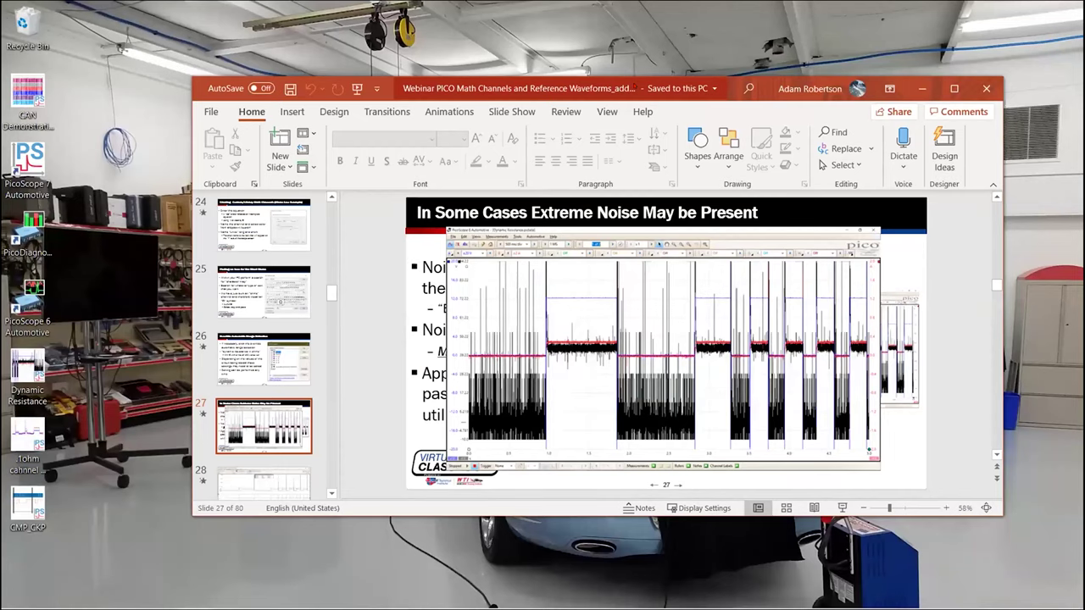
key("super+Down")
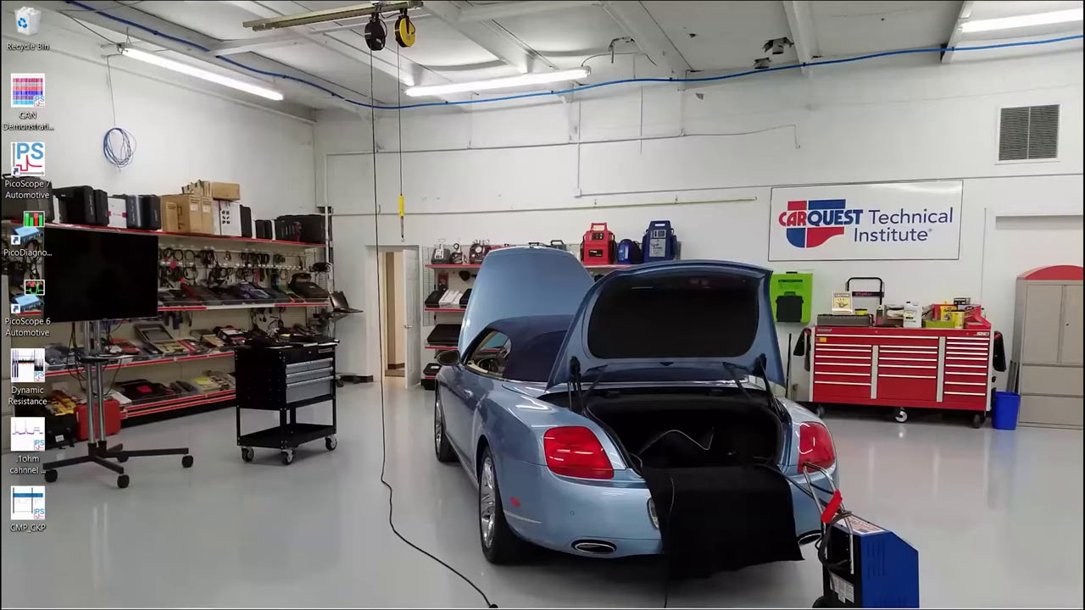
key("alt+Tab")
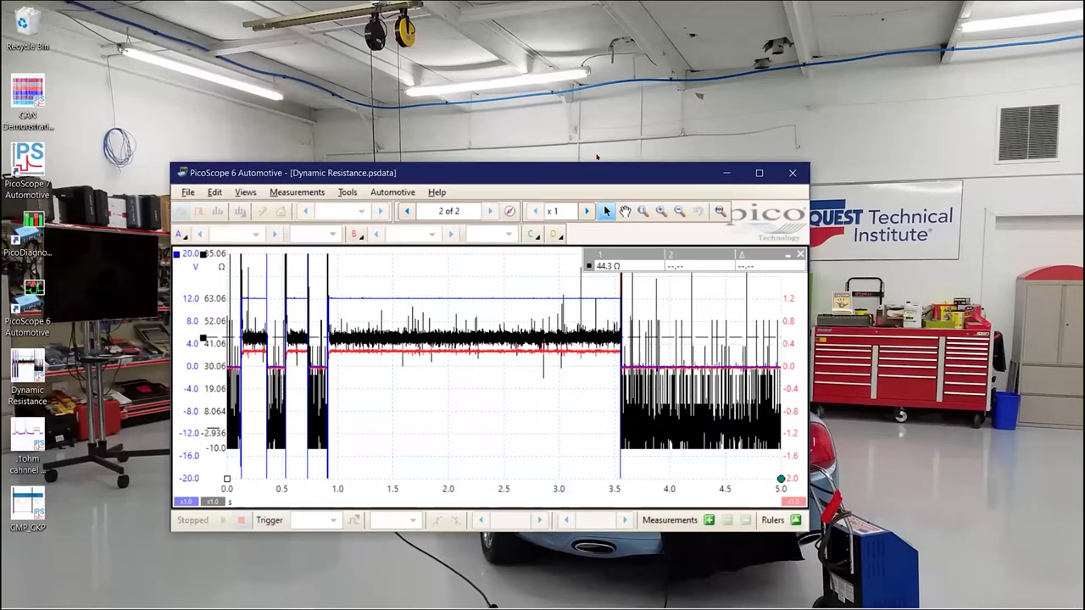
key("super+Up")
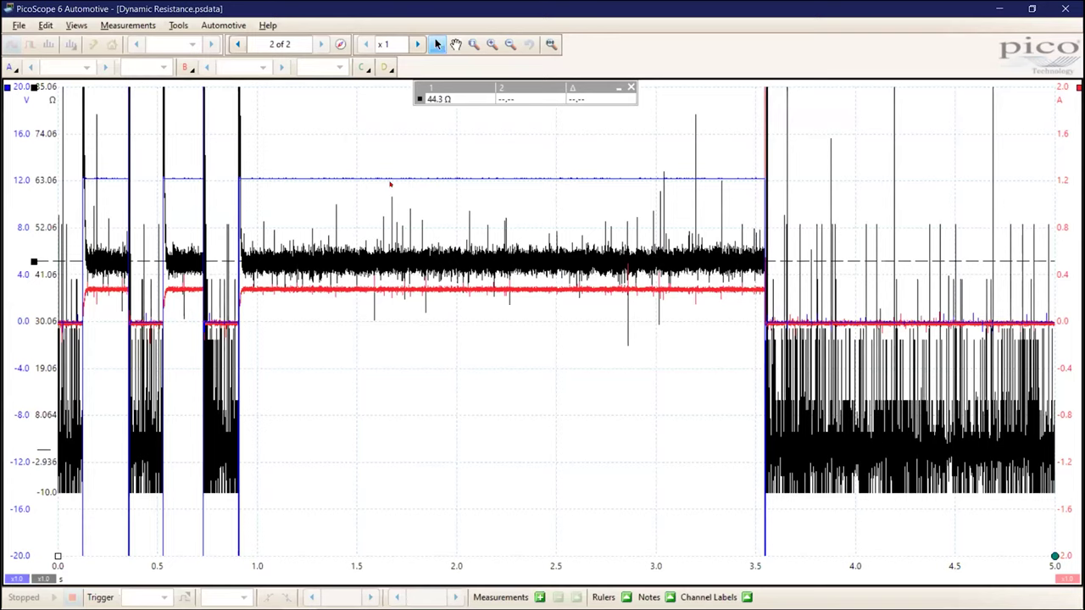
- Move channel A's voltage trace up slightly and channel B's current trace up above the resistance trace
mouse_move(23, 187)
left_mouse_down()
mouse_move(16, 384)
mouse_move(12, 166)
left_mouse_up()
mouse_move(1058, 174)
left_mouse_down()
mouse_move(1039, 320)
mouse_move(932, 246)
mouse_move(882, 248)
mouse_move(825, 220)
left_mouse_up()
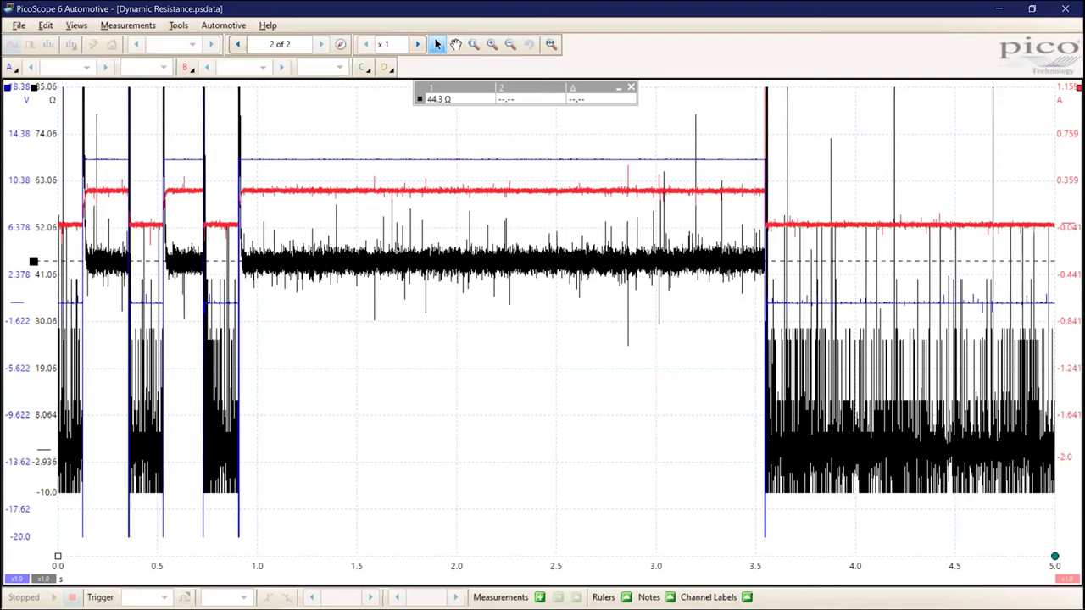
- Activate lowpass filtering on channel A at 1 kHz, switching it off and back on to compare the noise
mouse_move(384, 242)
mouse_move(566, 258)
left_click(12, 67)
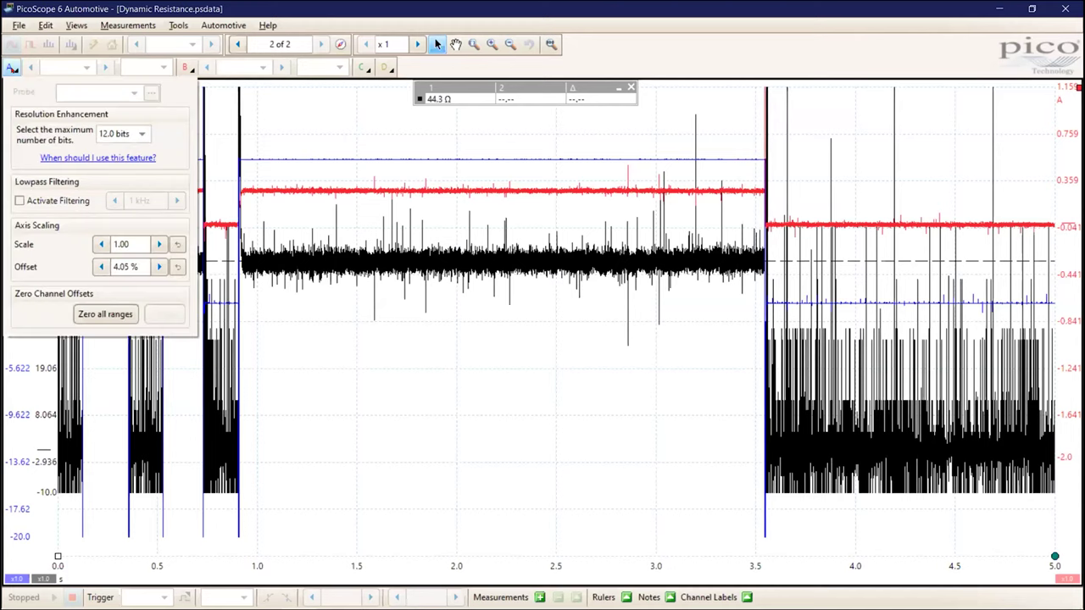
left_click(19, 200)
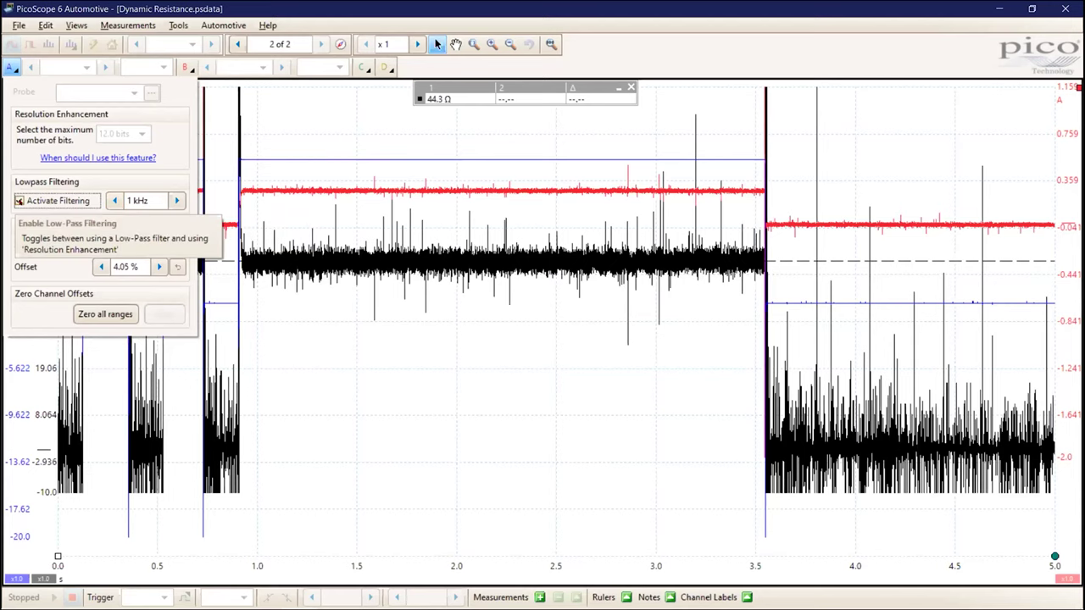
left_click(19, 201)
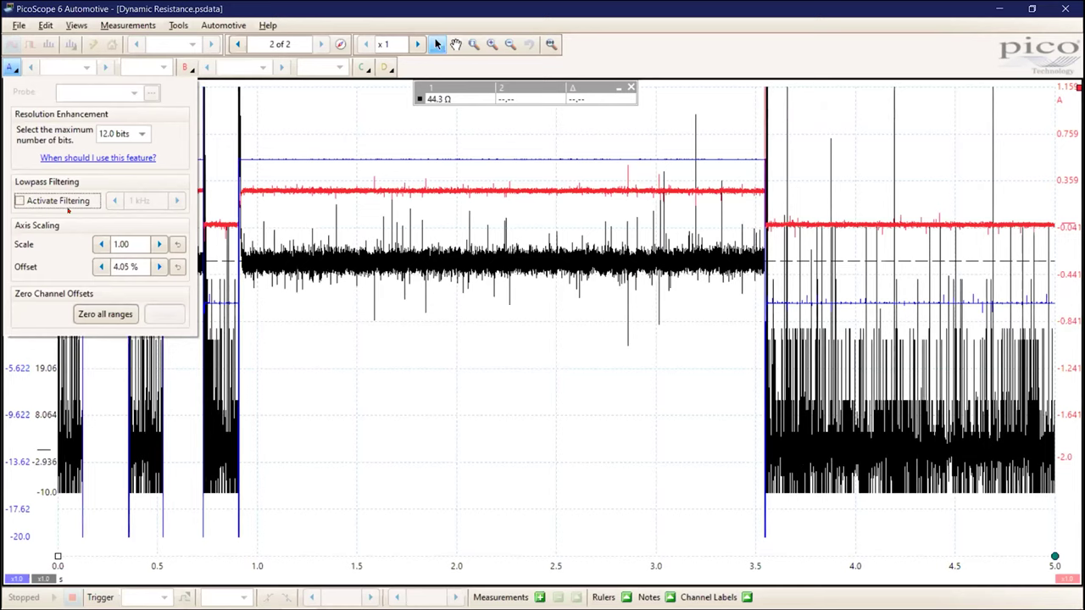
left_click(19, 201)
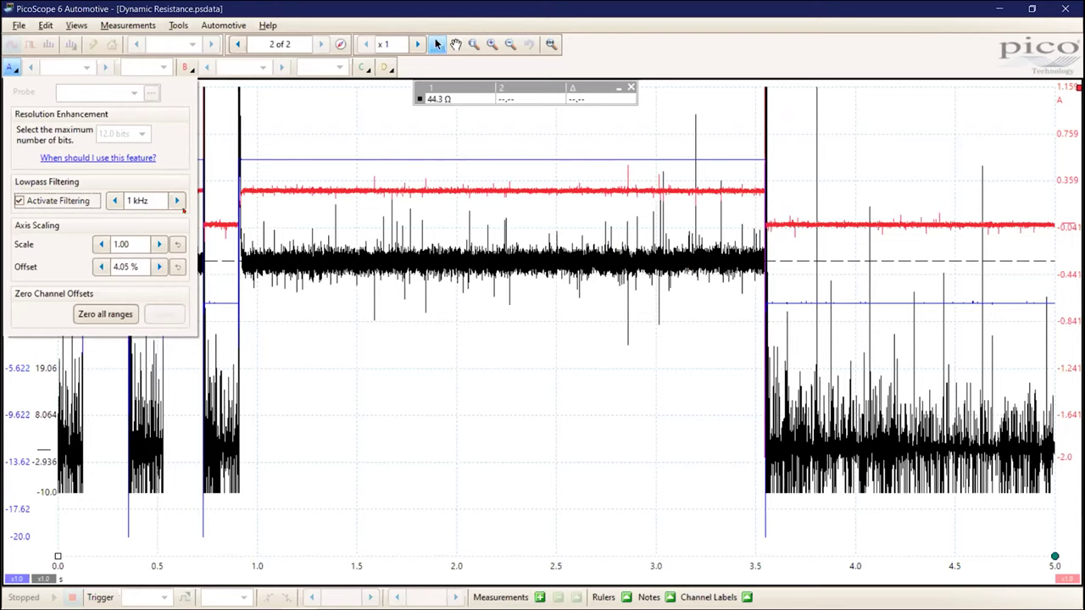
- Lower channel A's lowpass filter gradually to 30 Hz
left_click(113, 201)
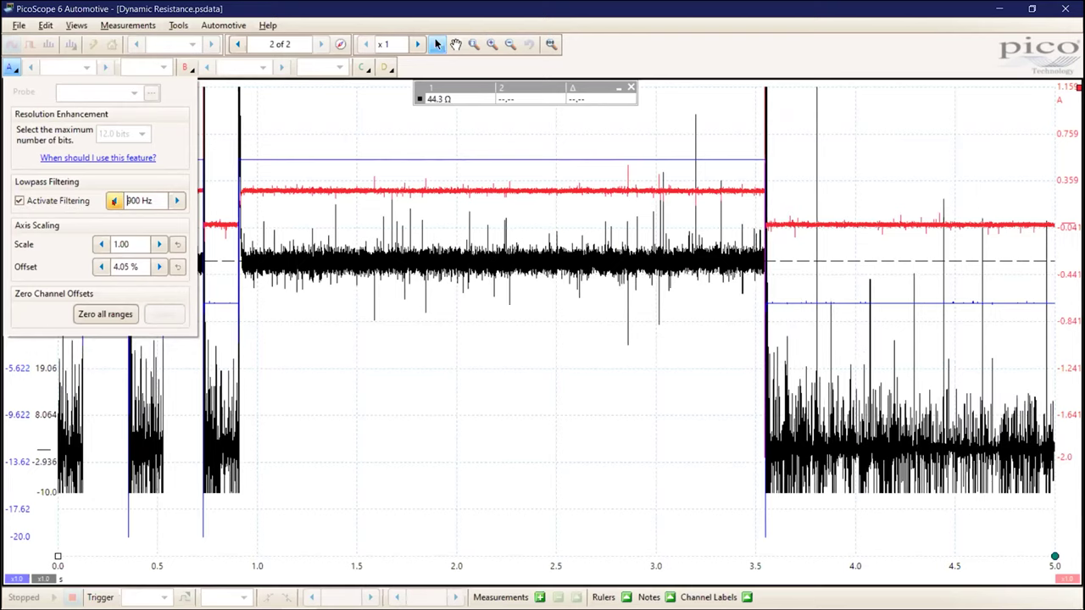
left_click(113, 201)
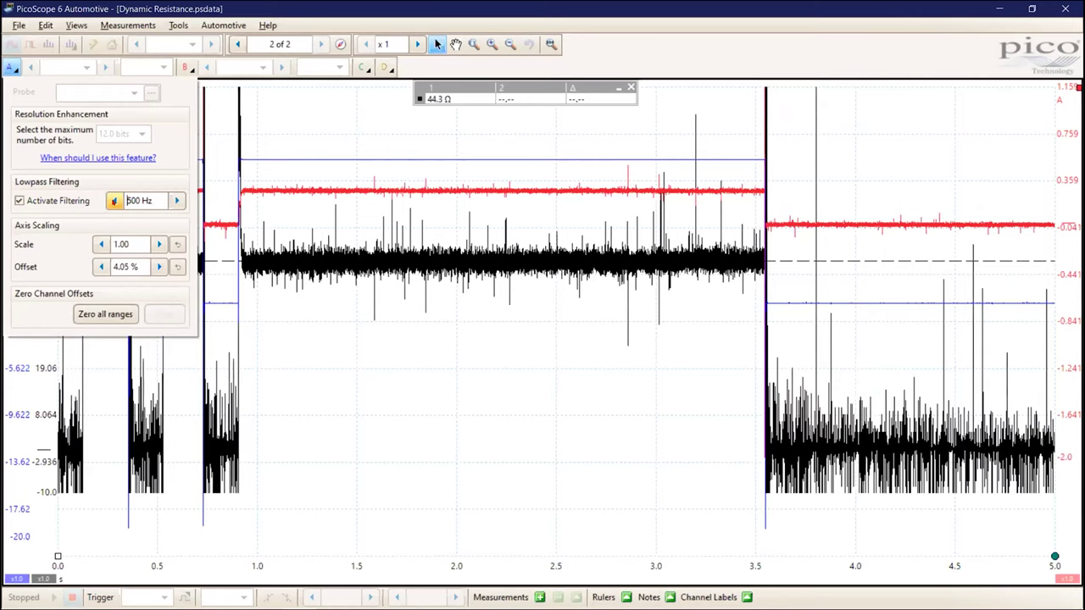
left_click(113, 200)
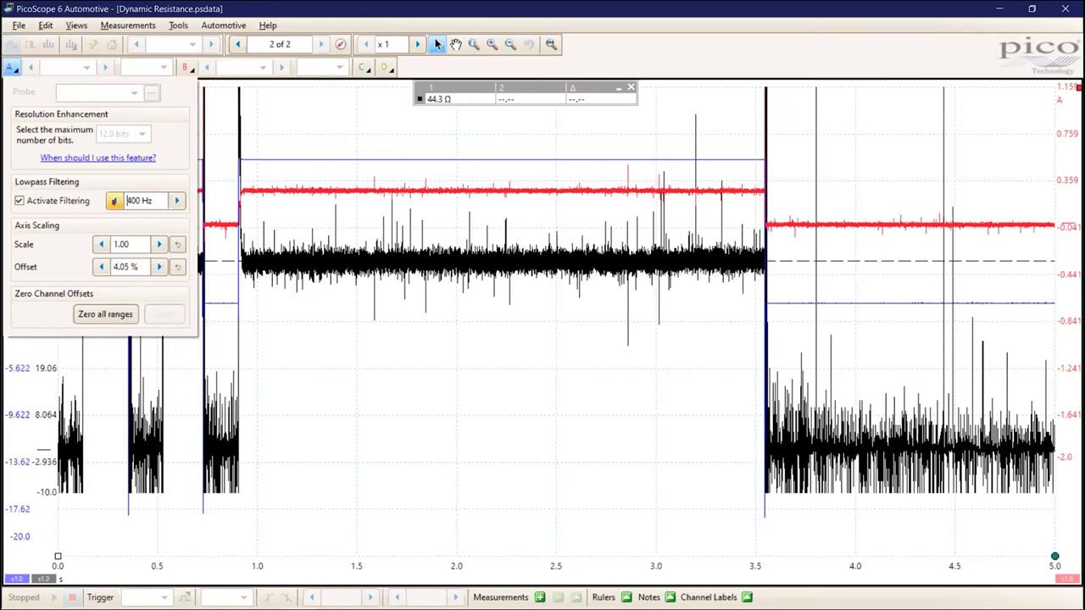
left_click(113, 201)
left_click(113, 201)
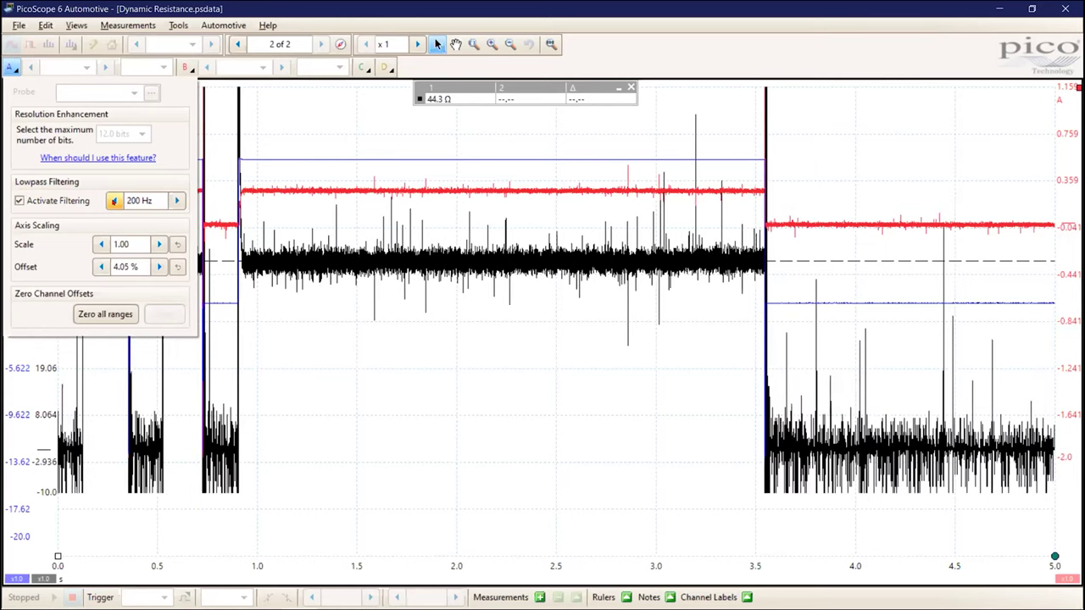
left_click(113, 201)
left_click(113, 201)
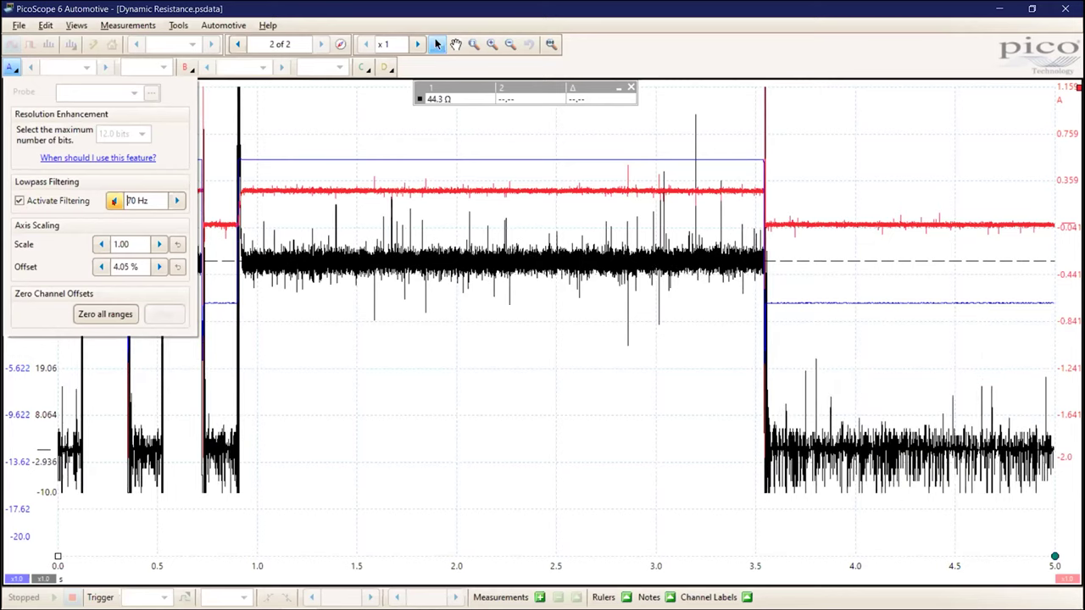
left_click(114, 201)
left_click(114, 201)
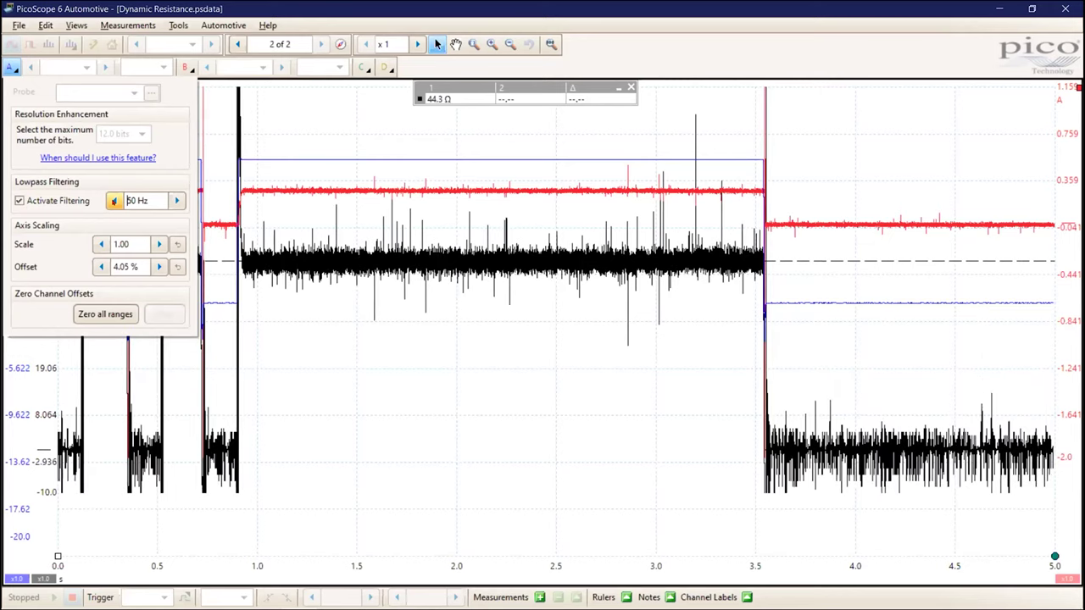
left_click(114, 201)
left_click(114, 201)
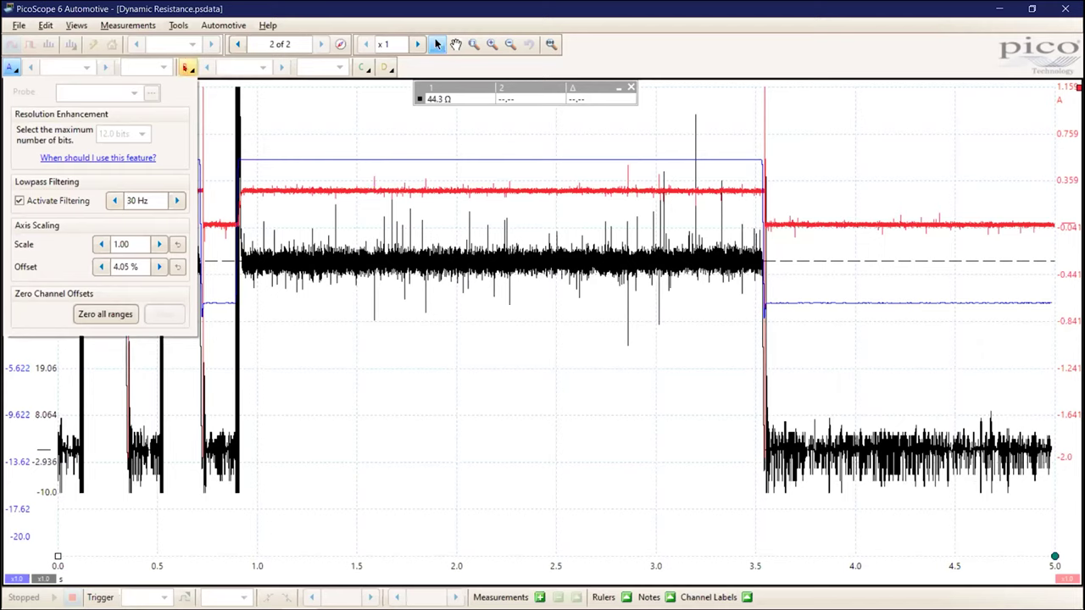
- Activate lowpass filtering on channel B and lower its cutoff stepwise until the current and resistance traces are smooth
left_click(186, 67)
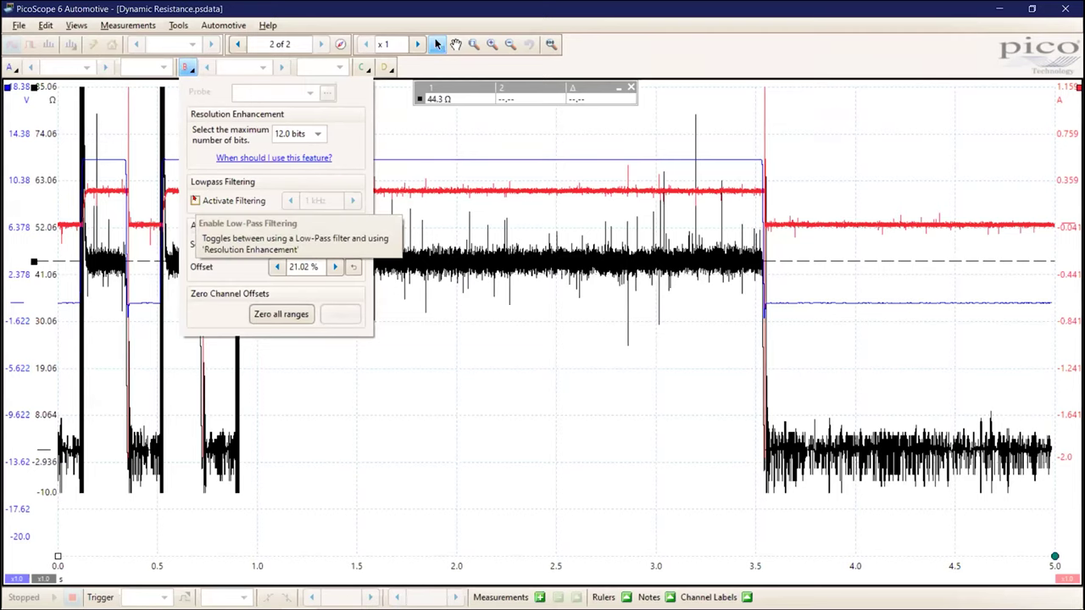
left_click(195, 200)
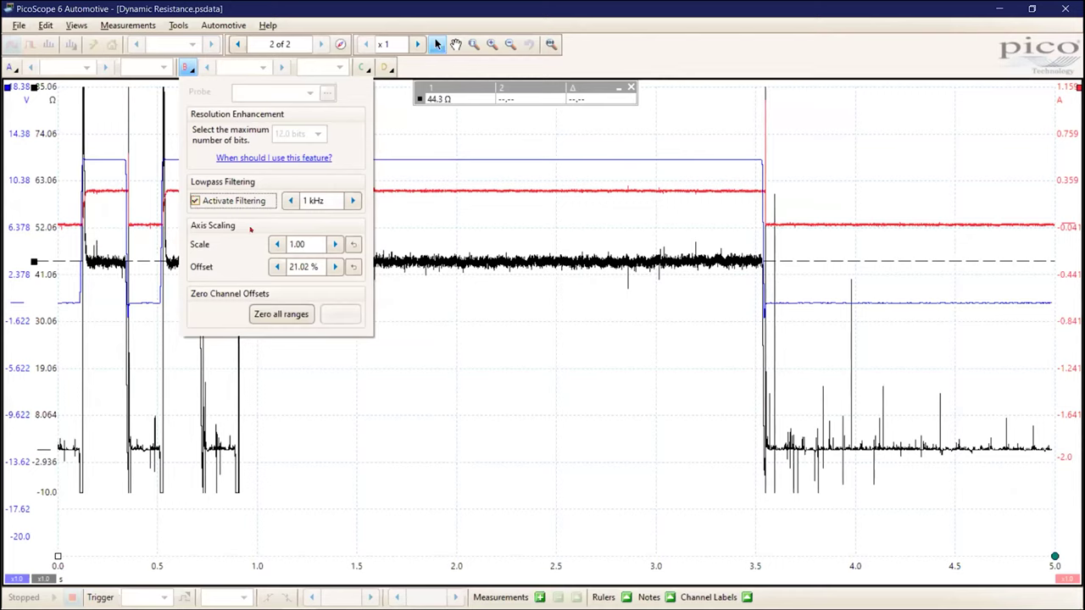
left_click(291, 200)
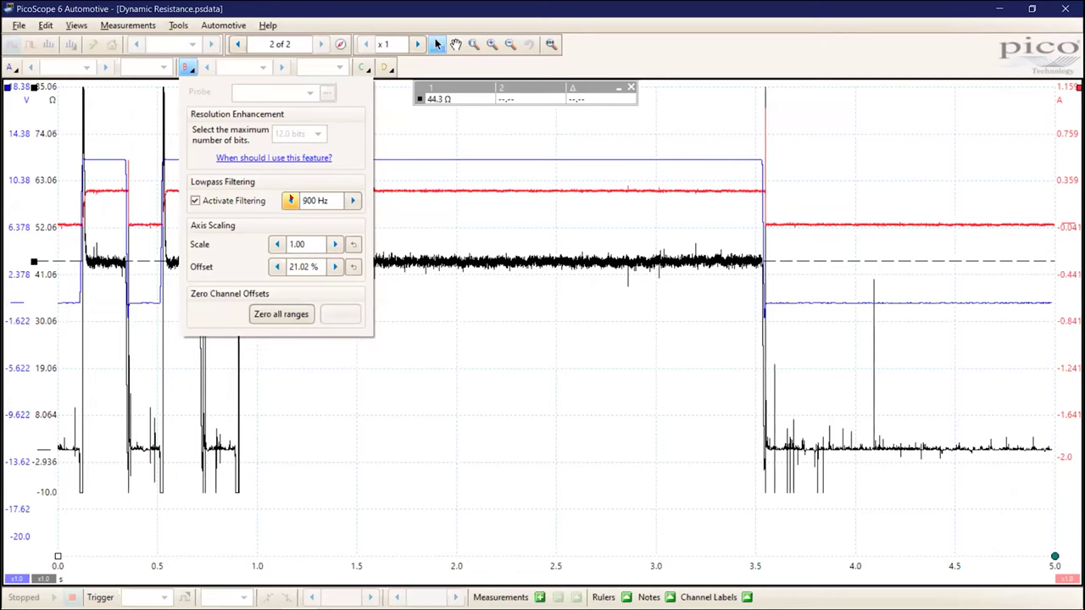
left_click(291, 200)
left_click(291, 200)
left_click(290, 200)
left_click(291, 200)
left_click(291, 200)
left_click(291, 200)
left_click(291, 200)
left_click(291, 200)
left_click(290, 200)
left_click(336, 427)
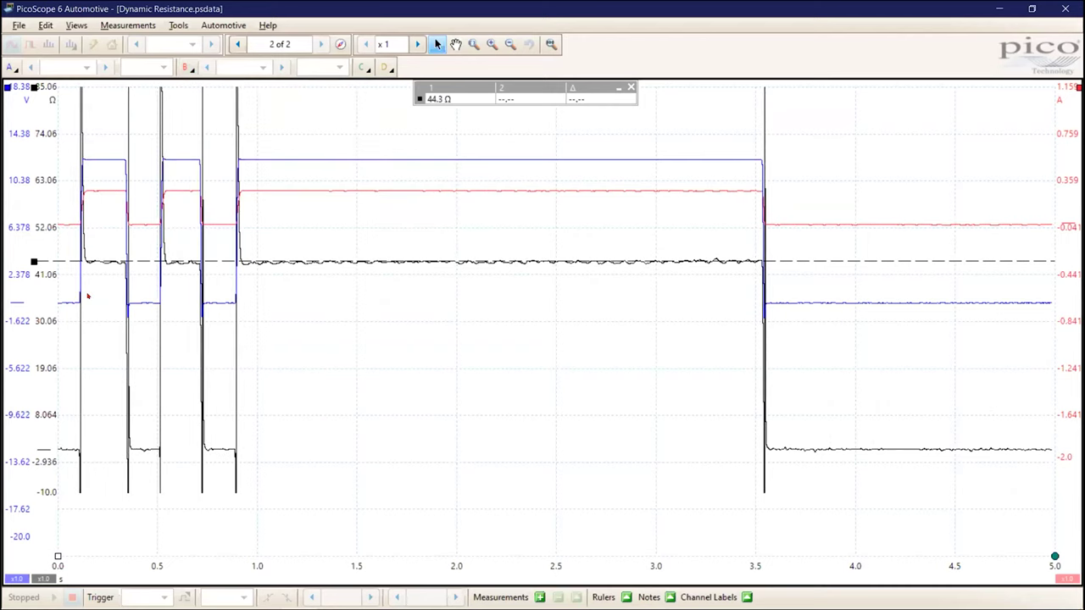
- Move the resistance ruler off the trace and back onto its plateau at about 43.97 Ω, and shift channel A's trace down
left_click_drag(34, 261, 34, 318)
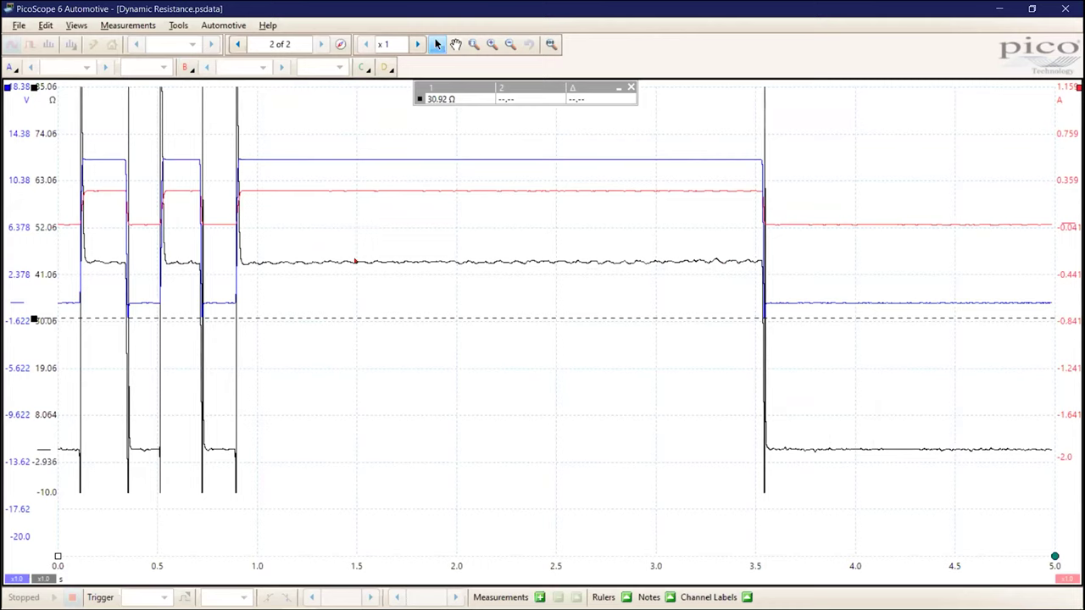
left_click_drag(34, 320, 34, 262)
left_click_drag(19, 133, 13, 193)
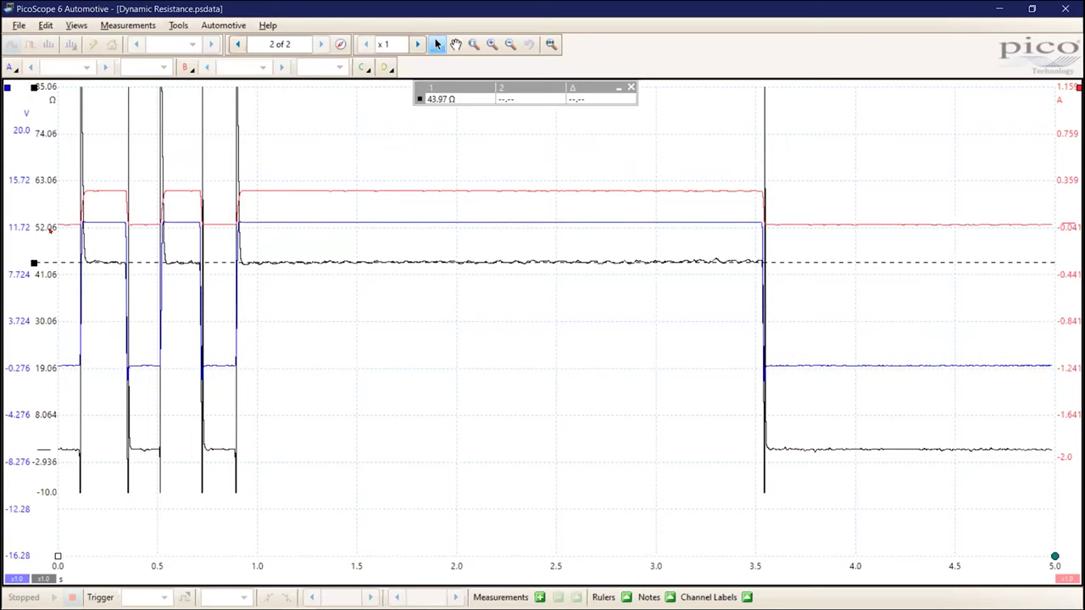
- Hide channel B and the A volts B amps Dynamic Resistance math channel so only channel A is displayed
left_click(77, 25)
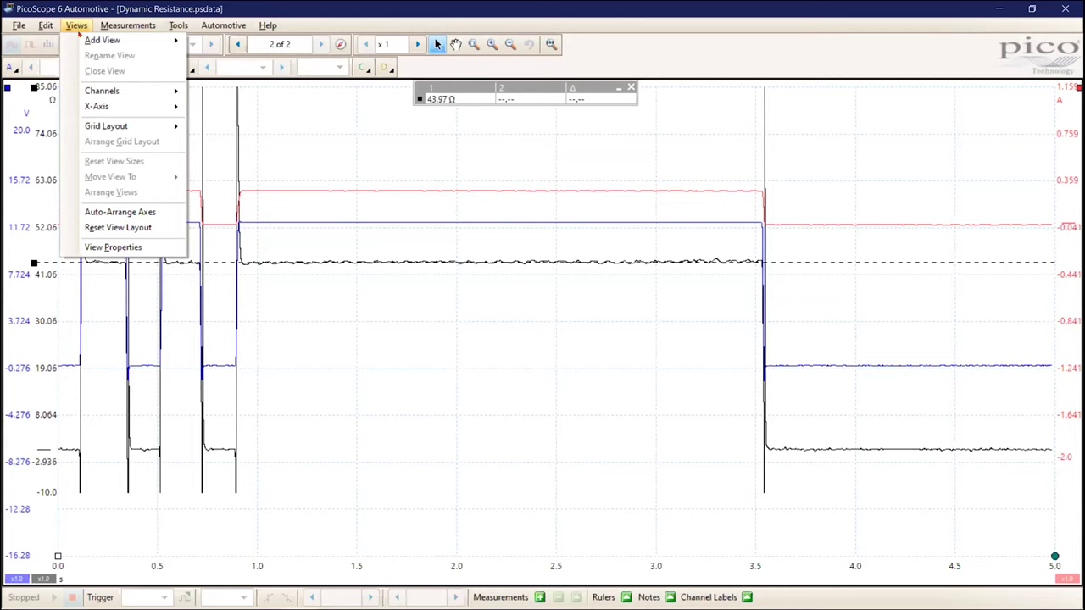
mouse_move(92, 88)
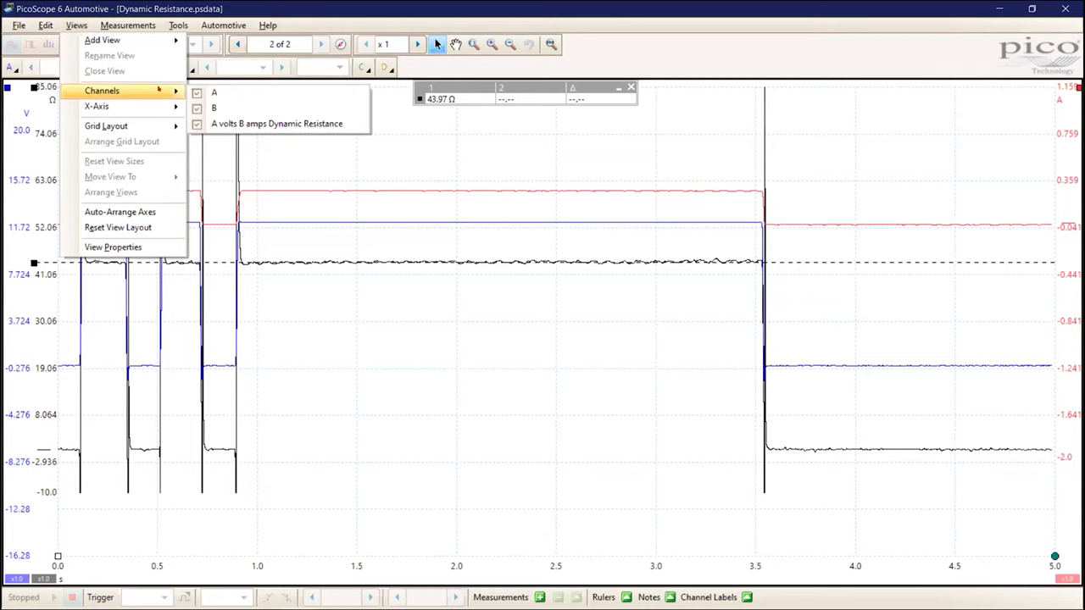
left_click(196, 106)
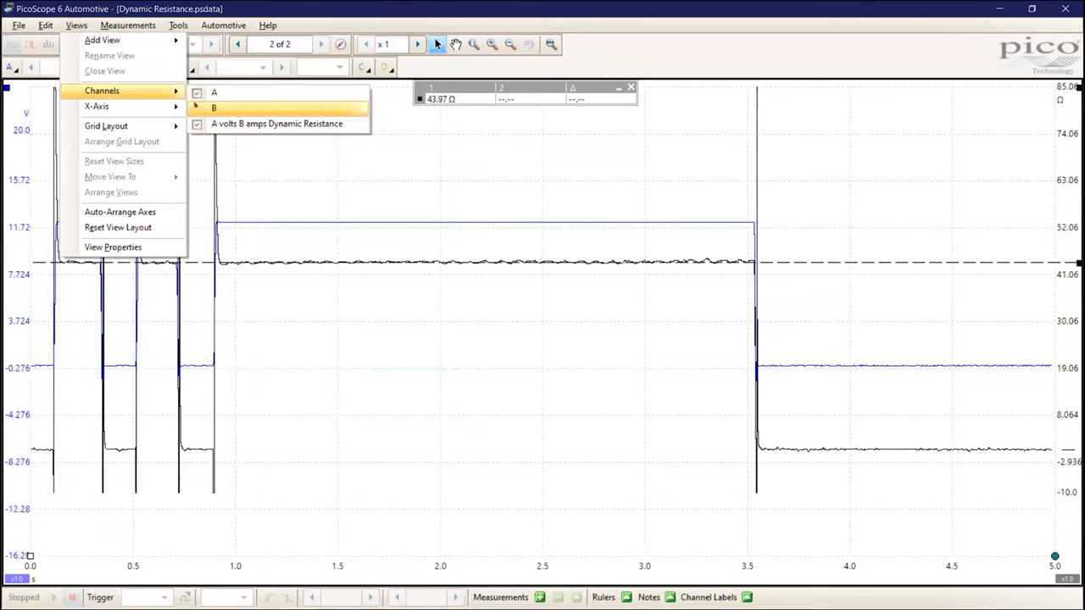
left_click(197, 123)
left_click(194, 257)
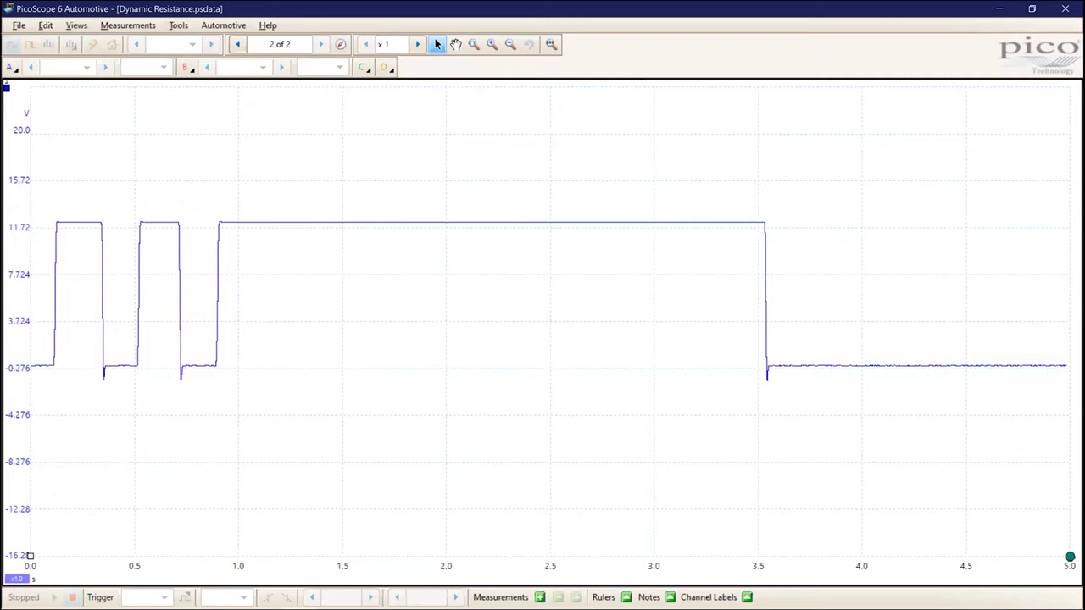
- Place a voltage ruler on channel A's baseline at about -60 mV and time rulers on the long pulse's edges at about 3.539 s and 900.9 ms
left_click_drag(6, 87, 6, 366)
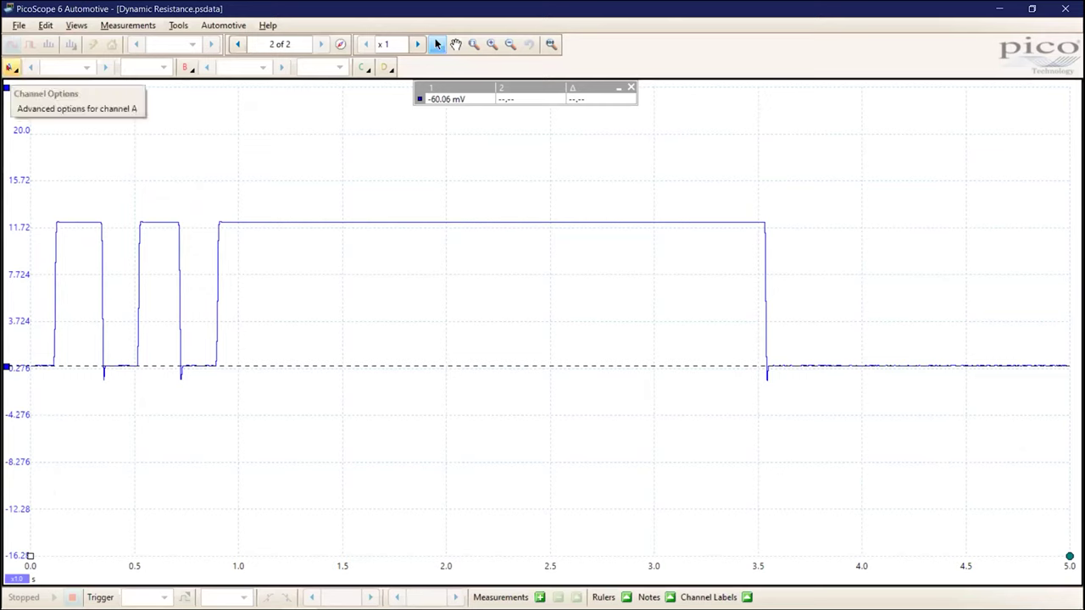
left_click(11, 67)
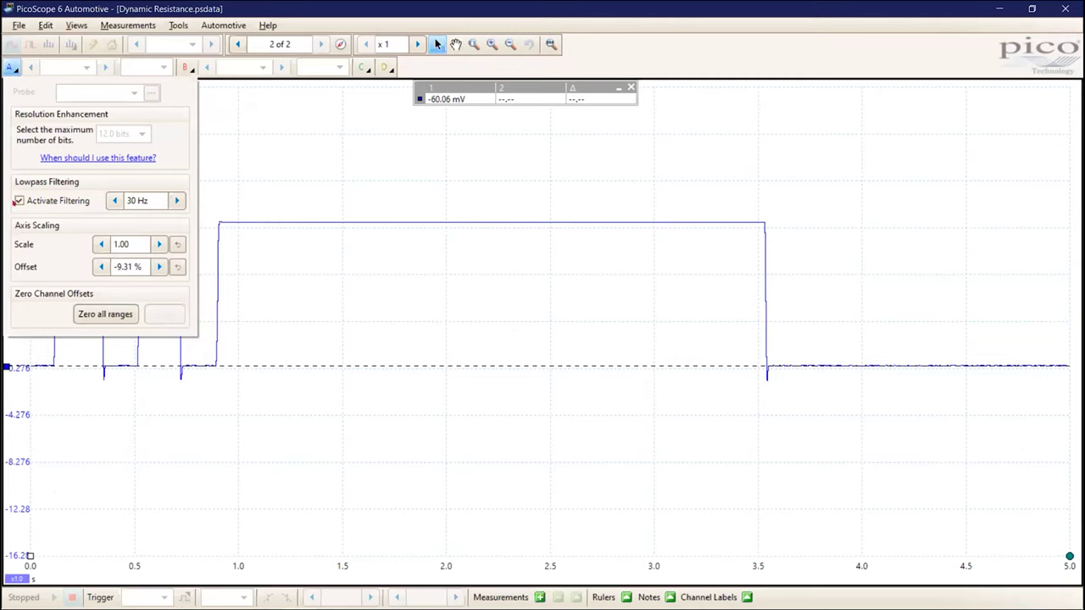
left_click_drag(26, 550, 280, 512)
left_click_drag(718, 477, 764, 415)
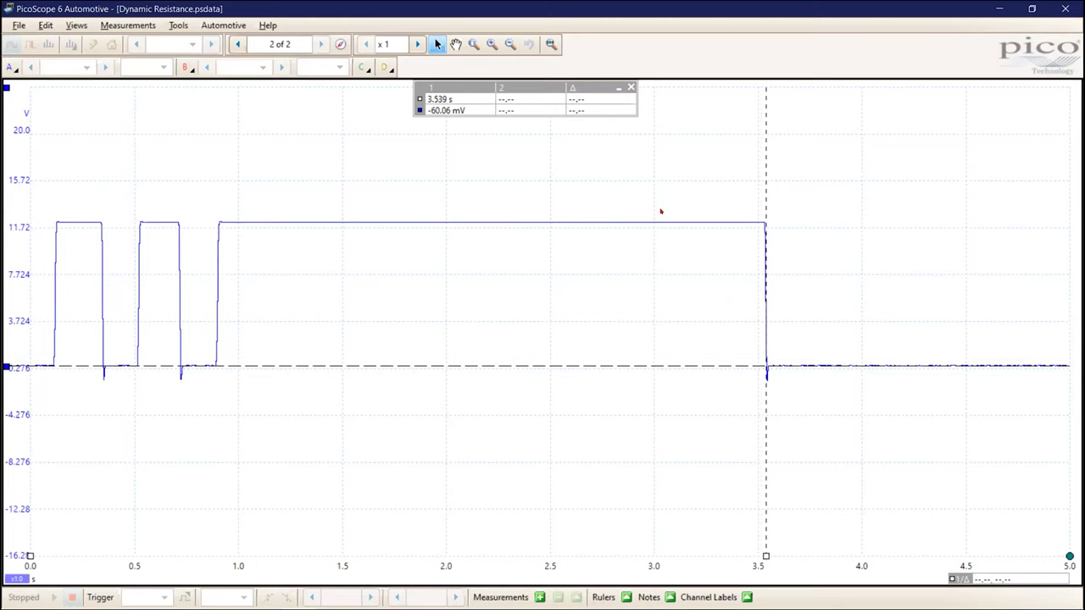
left_click_drag(30, 556, 207, 530)
- Lower channel A's lowpass filter to 1 Hz to demonstrate how excessive filtering distorts the waveform
left_click(11, 67)
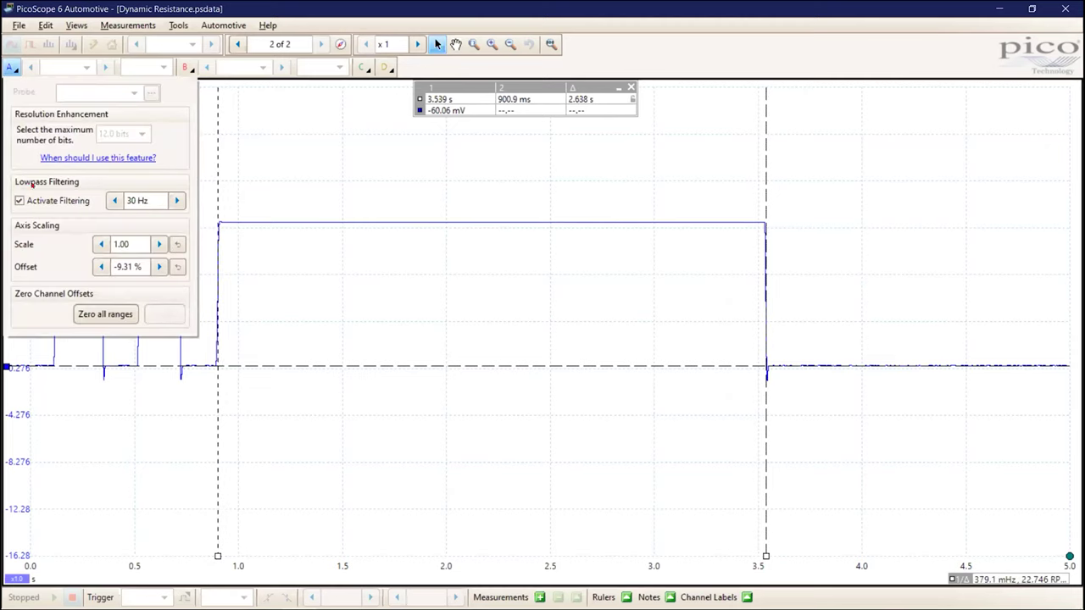
left_click(113, 201)
left_click(113, 201)
left_click(113, 201)
left_click(112, 201)
left_click(112, 201)
left_click(113, 201)
left_click(113, 201)
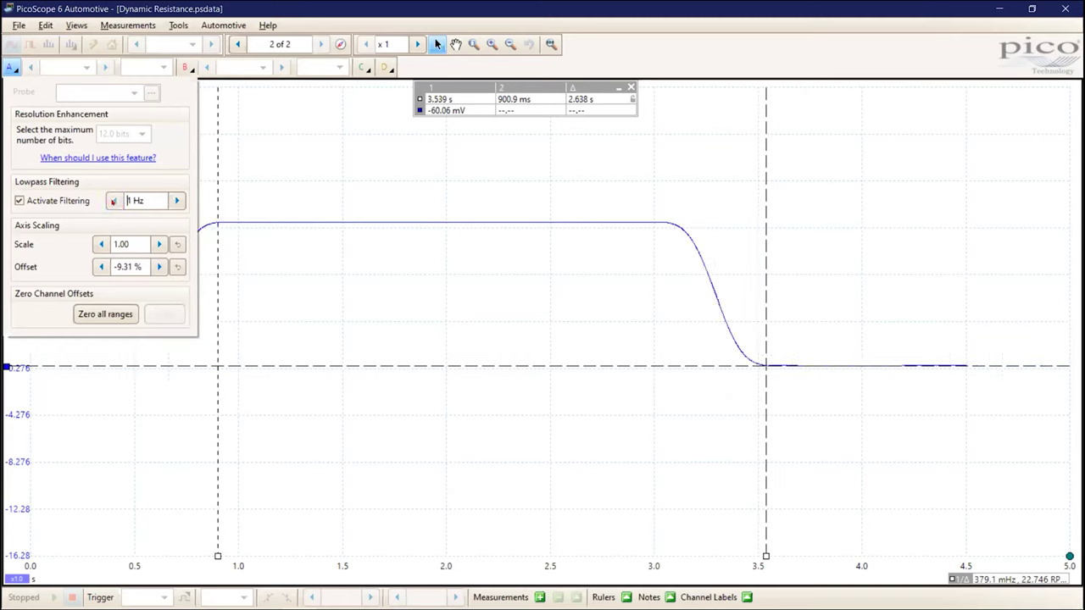
left_click(299, 152)
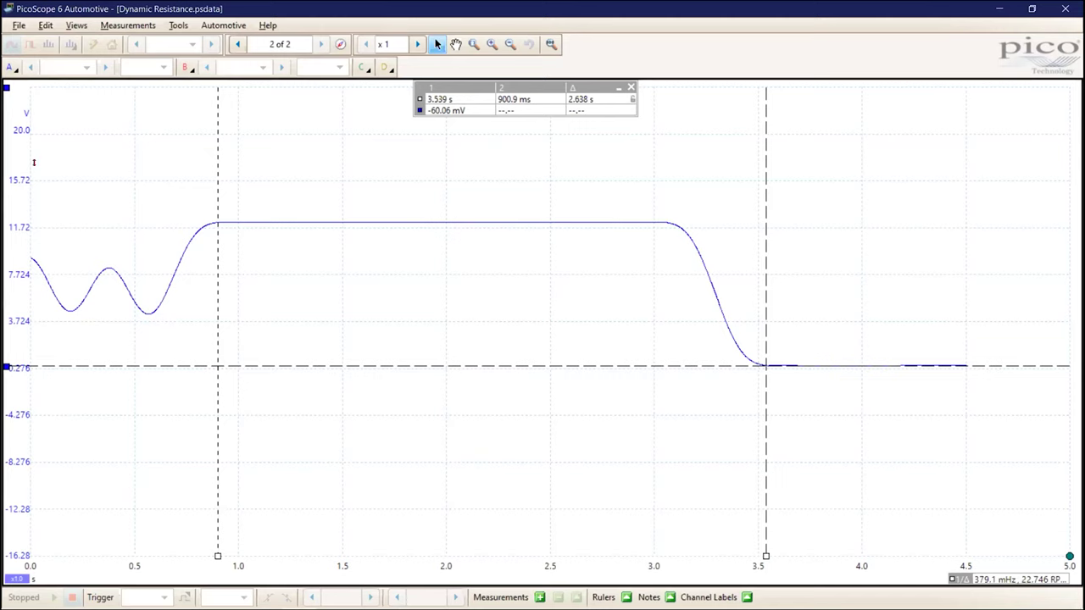
- Return channel A's lowpass filter to 30 Hz and close its channel options
left_click(12, 67)
left_click(175, 200)
left_click(176, 201)
left_click(175, 201)
left_click(176, 201)
left_click(175, 201)
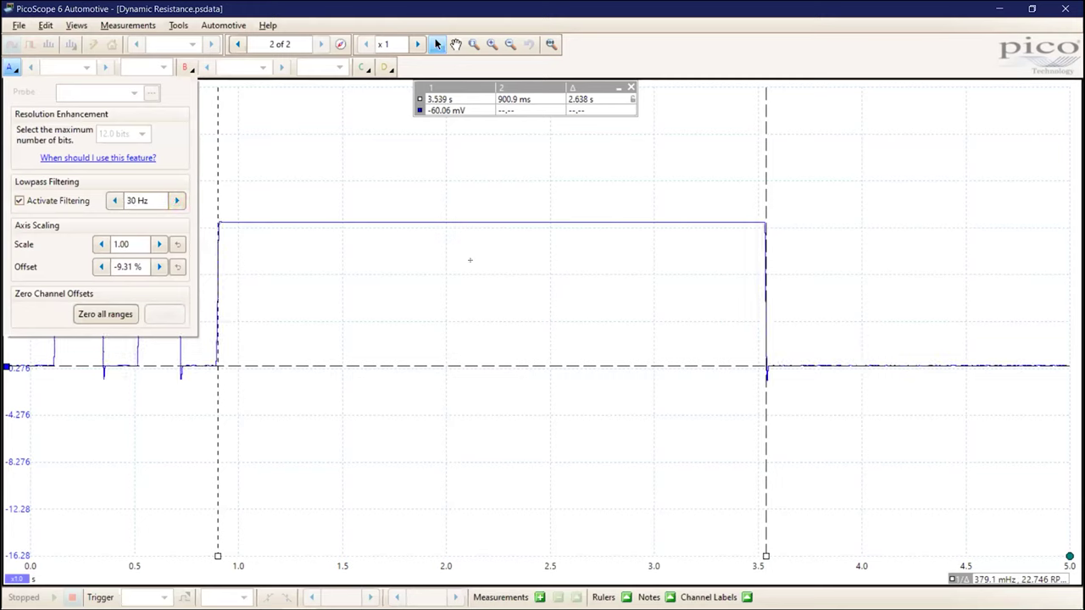
left_click(311, 159)
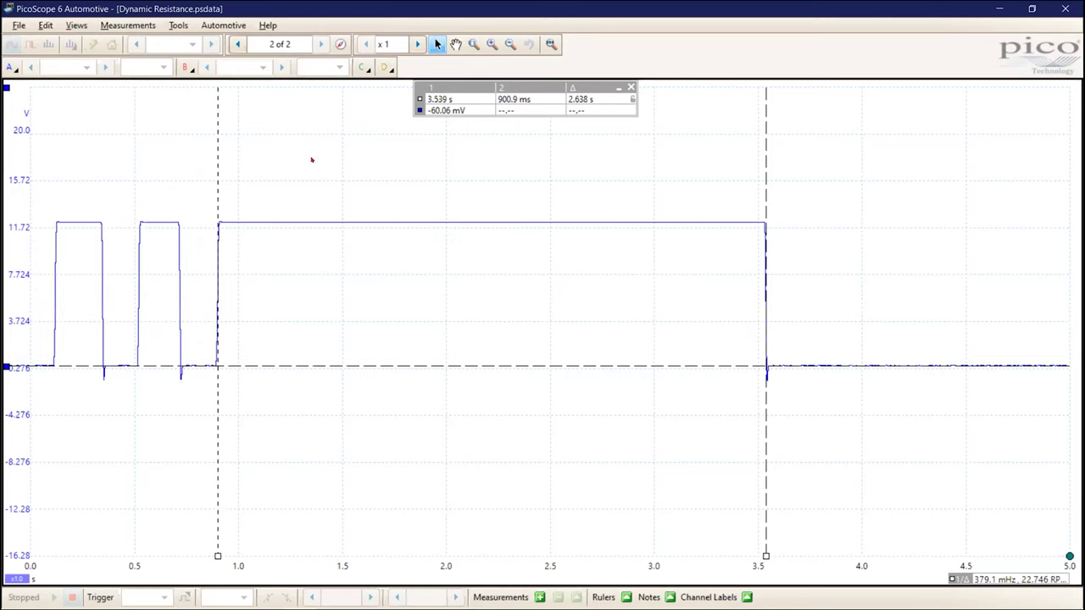
- Display only the A volts B amps Dynamic Resistance math channel, with channels A and B hidden
left_click(76, 24)
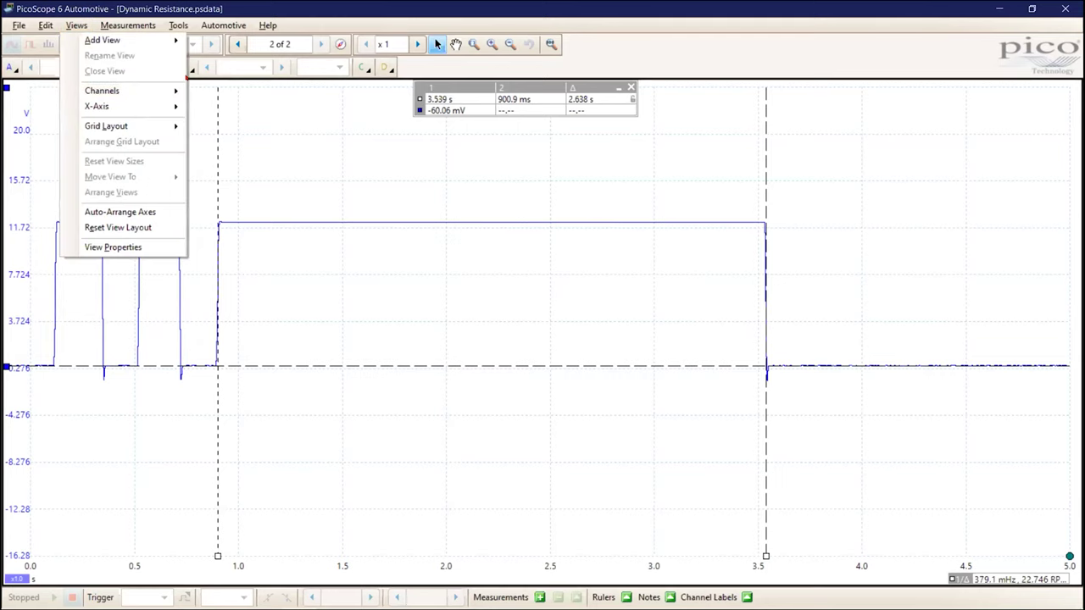
mouse_move(175, 89)
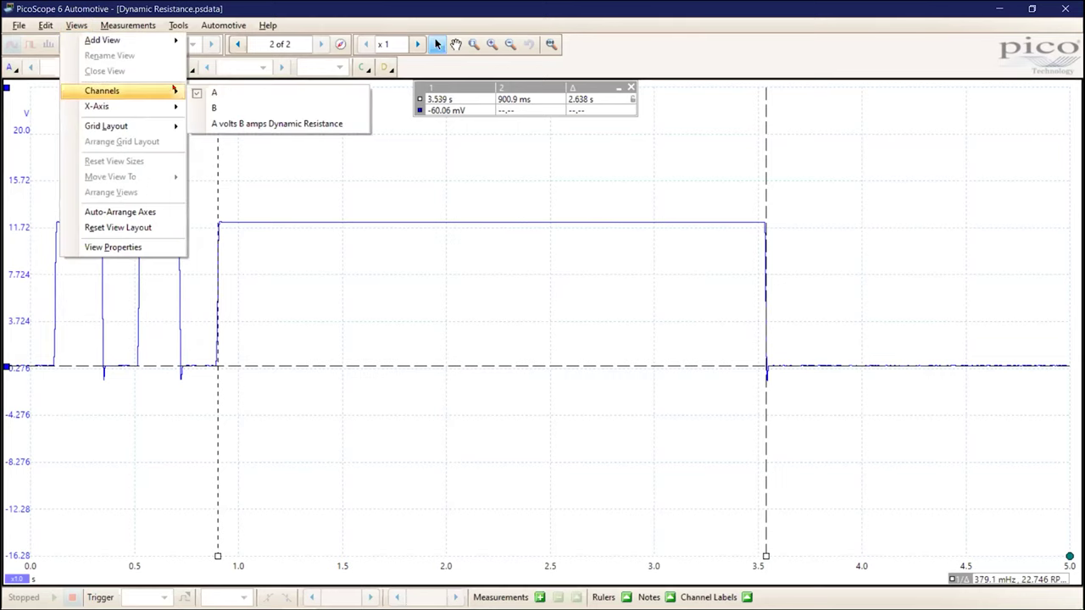
left_click(210, 106)
left_click(219, 123)
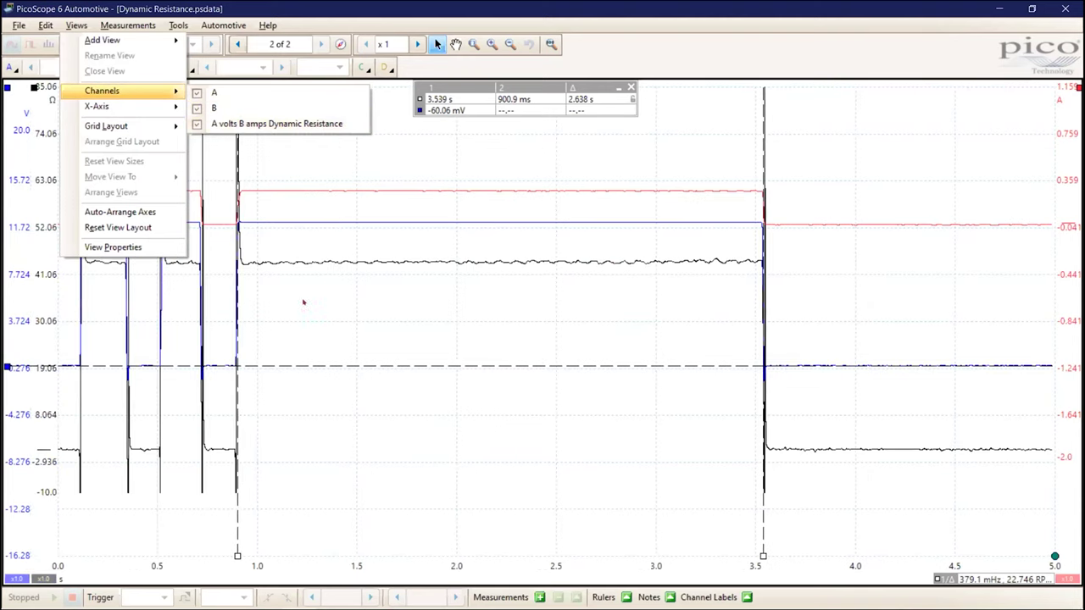
left_click(208, 92)
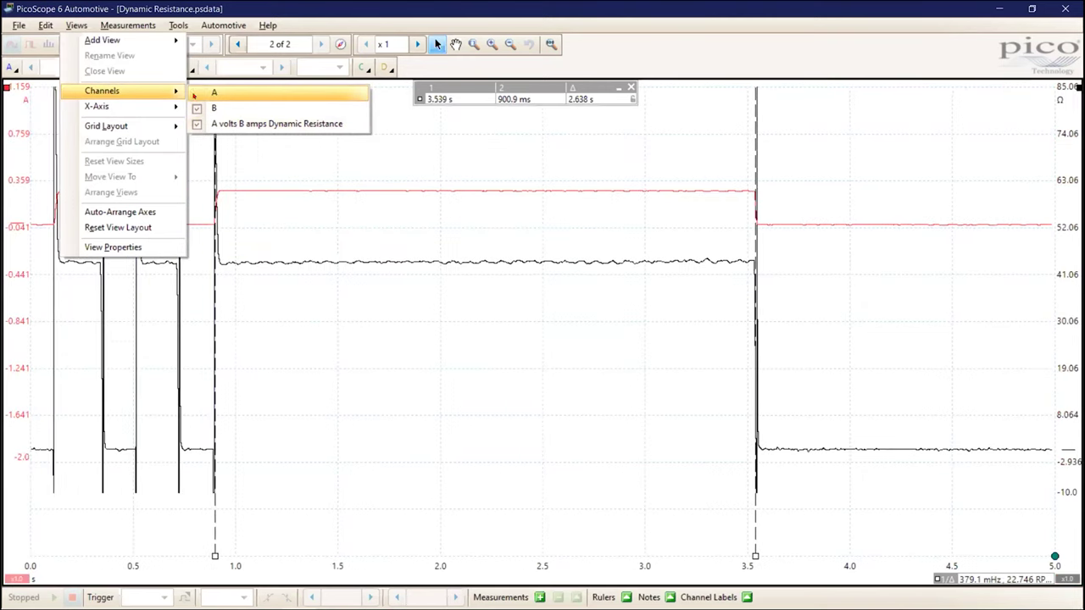
left_click(199, 107)
left_click(356, 384)
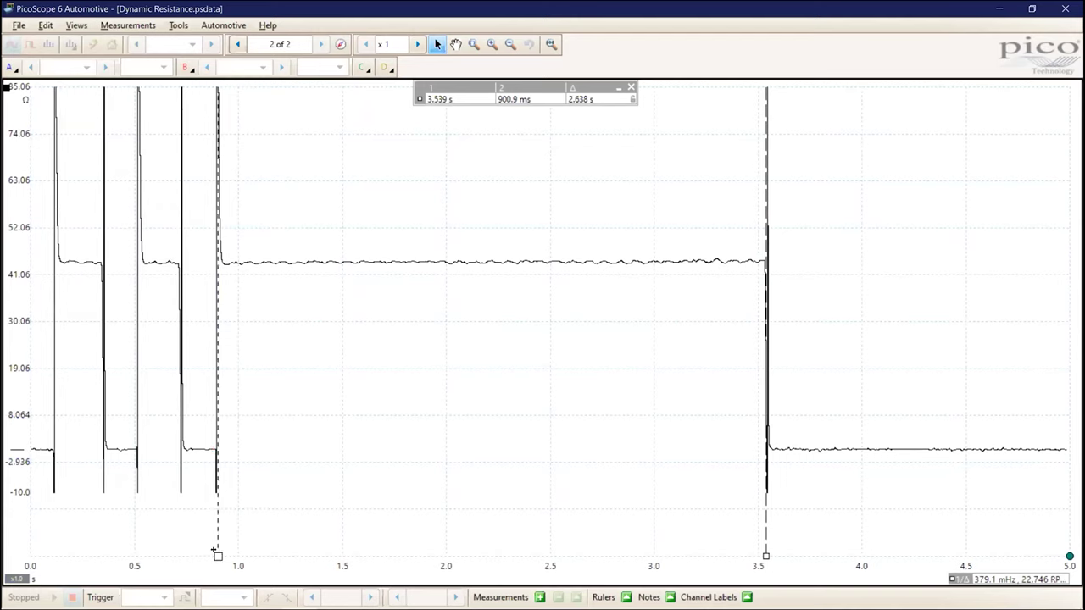
- Remove the time rulers, place a resistance ruler on the long pulse's plateau at about 44.1 Ω, and shift the trace lower
left_click(631, 87)
left_click_drag(6, 88, 6, 261)
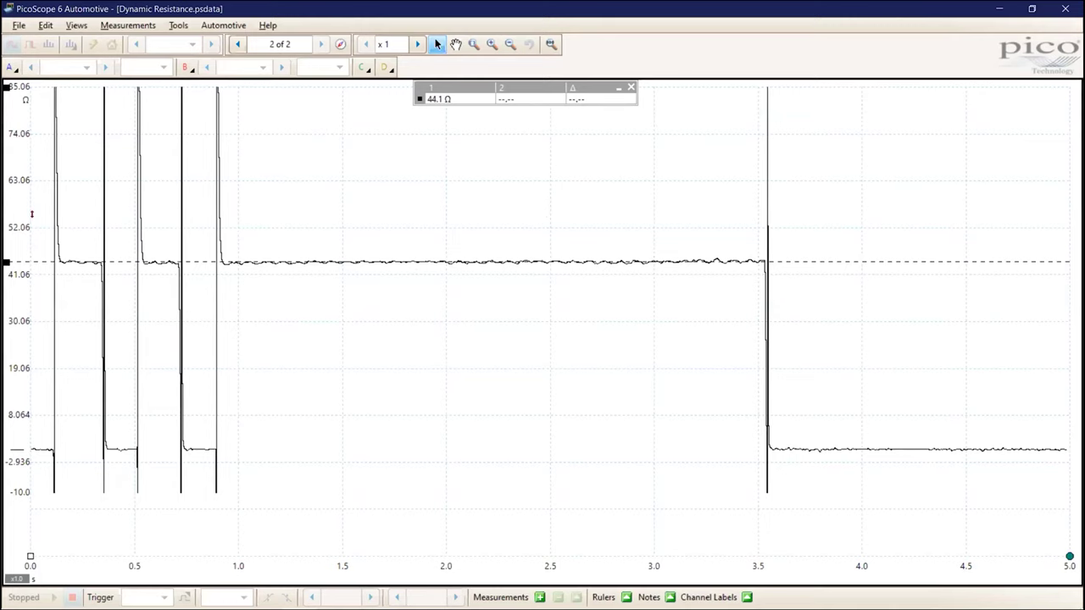
left_click_drag(31, 214, 24, 270)
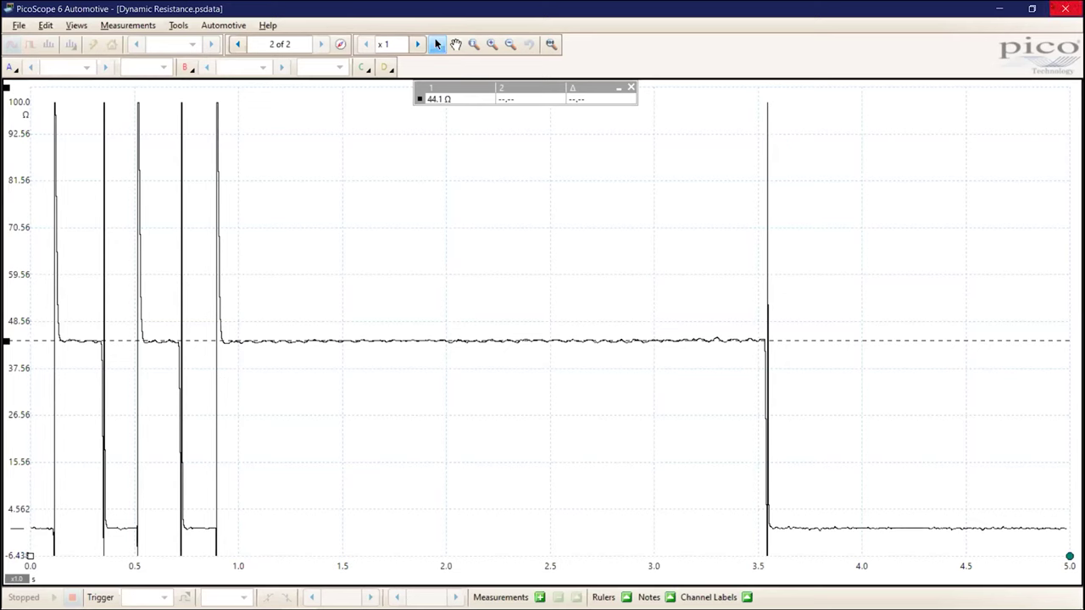
- Minimize PicoScope, switch to the webinar deck in PowerPoint, and start the slide show from slide 27
key("super+Down")
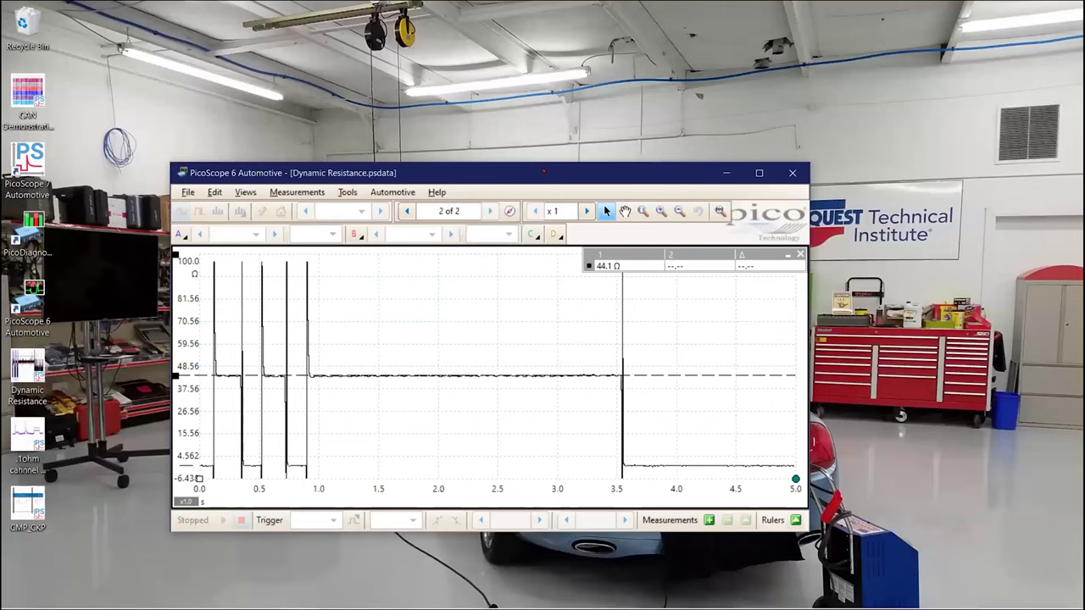
key("super+Down")
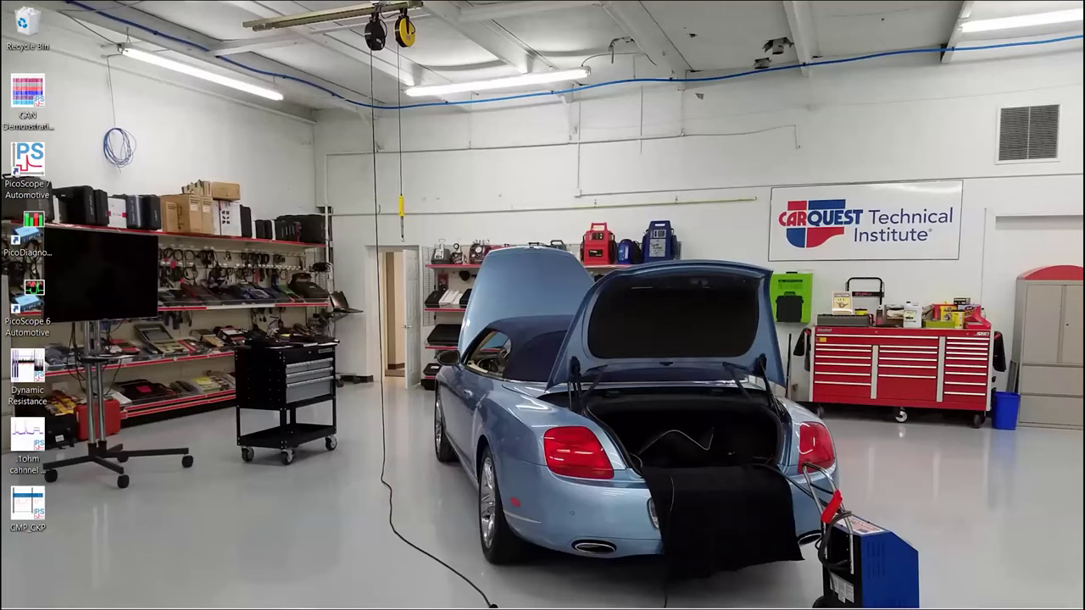
key("alt+Tab")
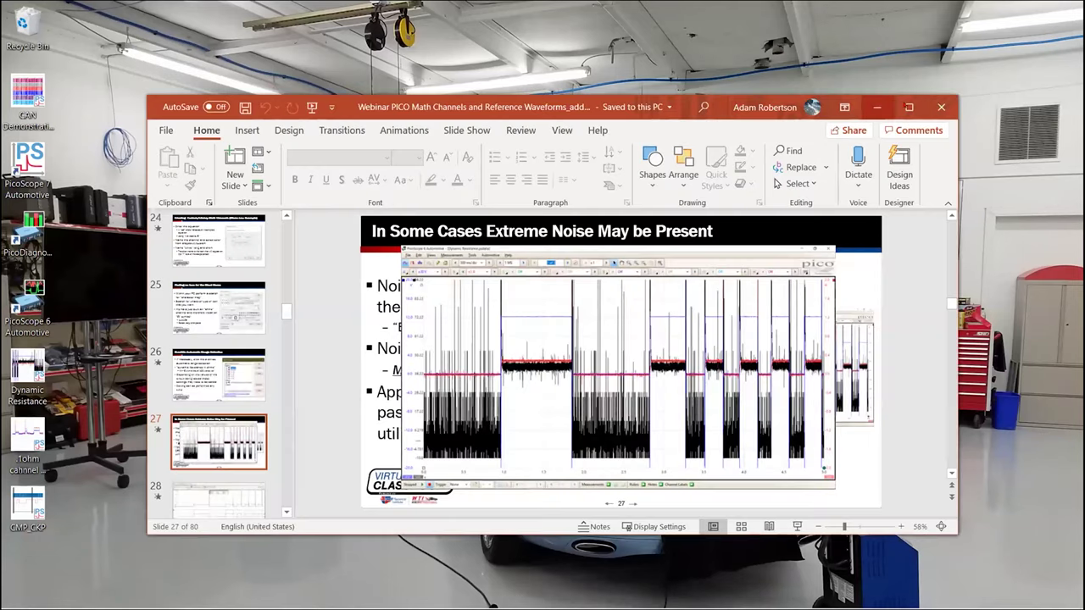
key("super+Up")
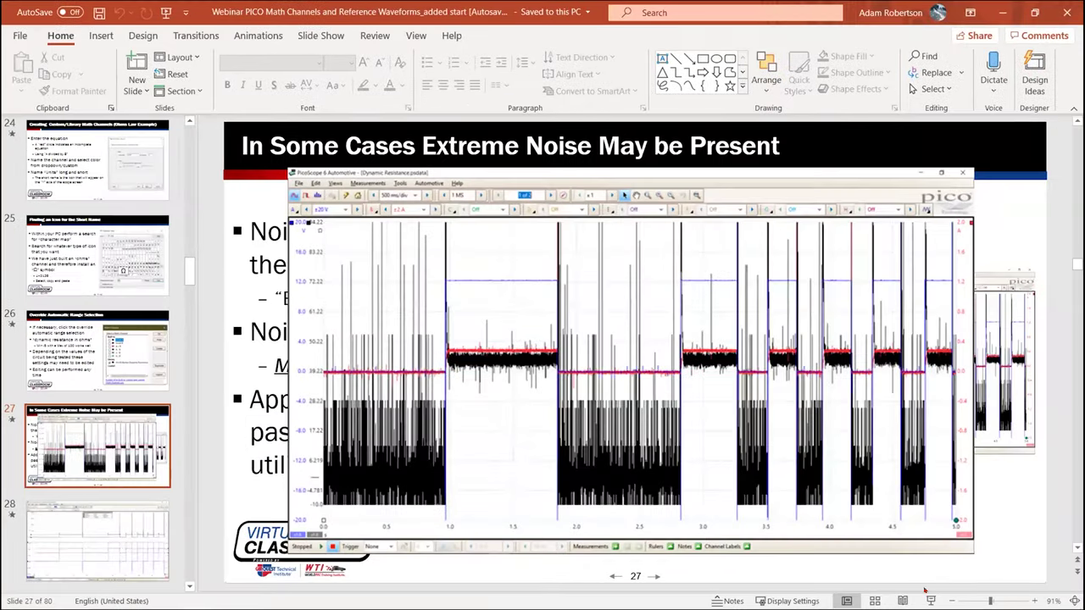
left_click(931, 601)
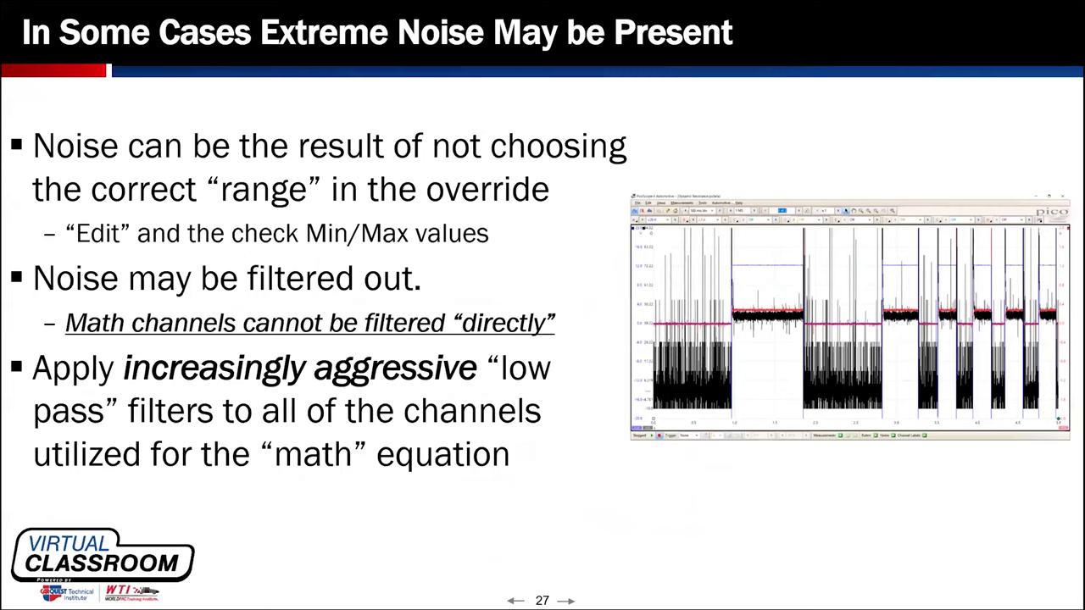
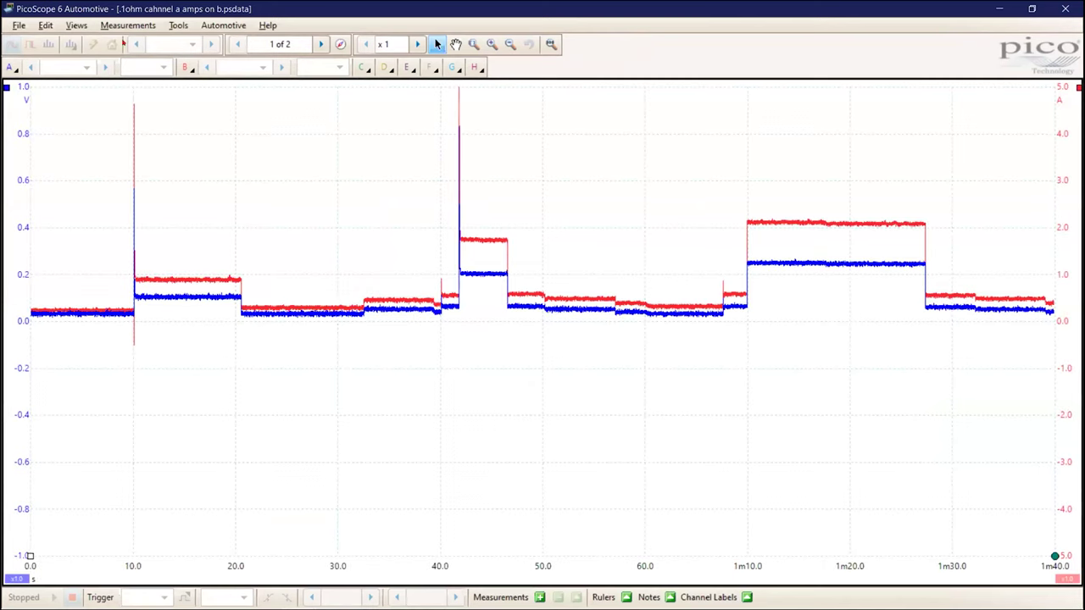
- Shift channel B's current trace down below channel A's voltage trace to separate the two waveforms
left_click(76, 25)
mouse_move(85, 107)
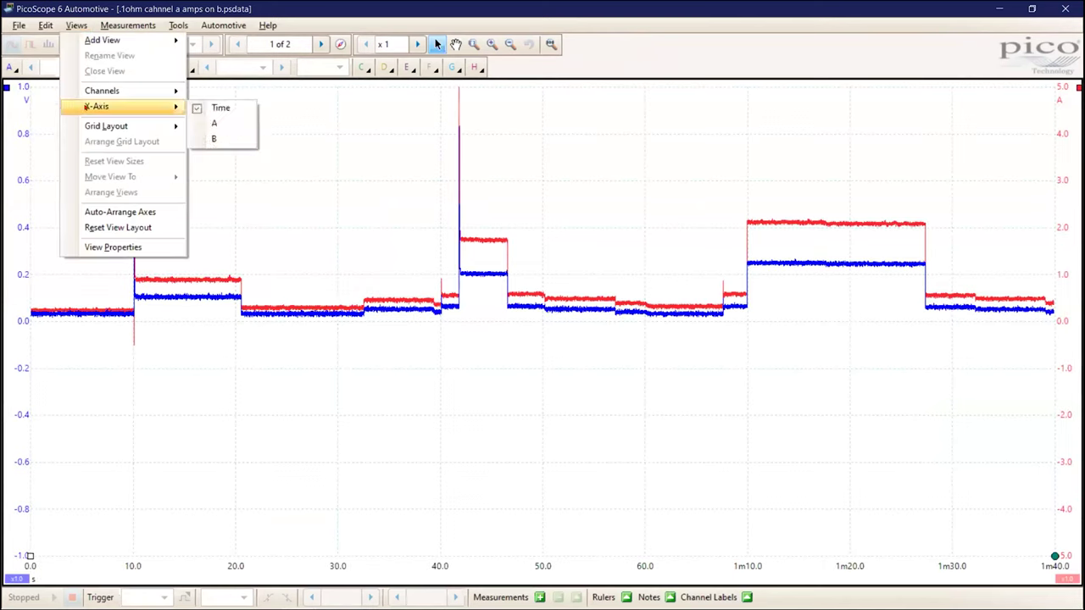
mouse_move(112, 91)
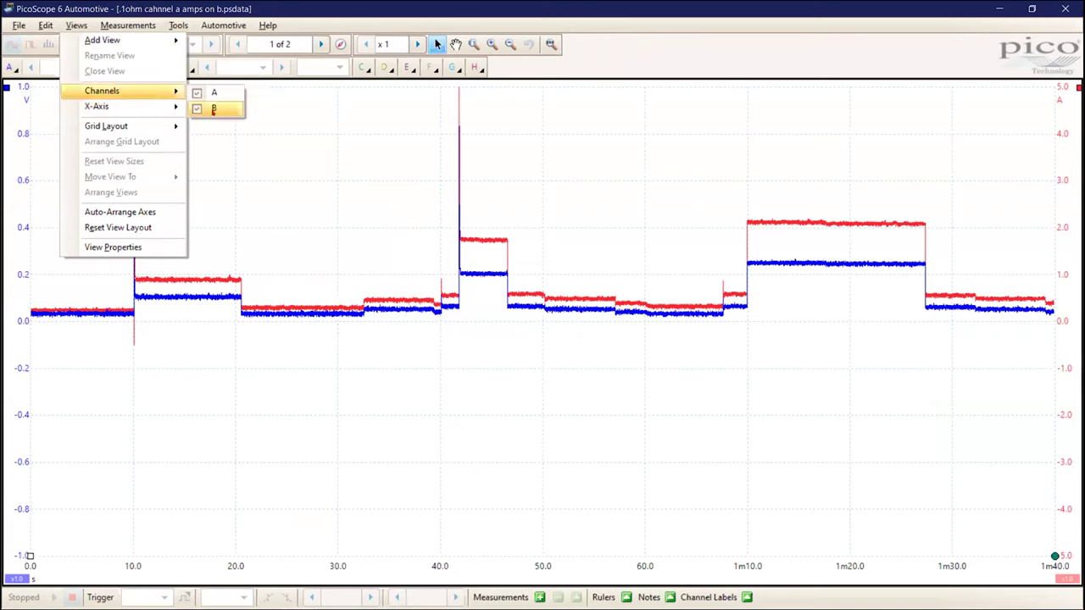
left_click(1059, 174)
left_click_drag(1059, 163, 1058, 287)
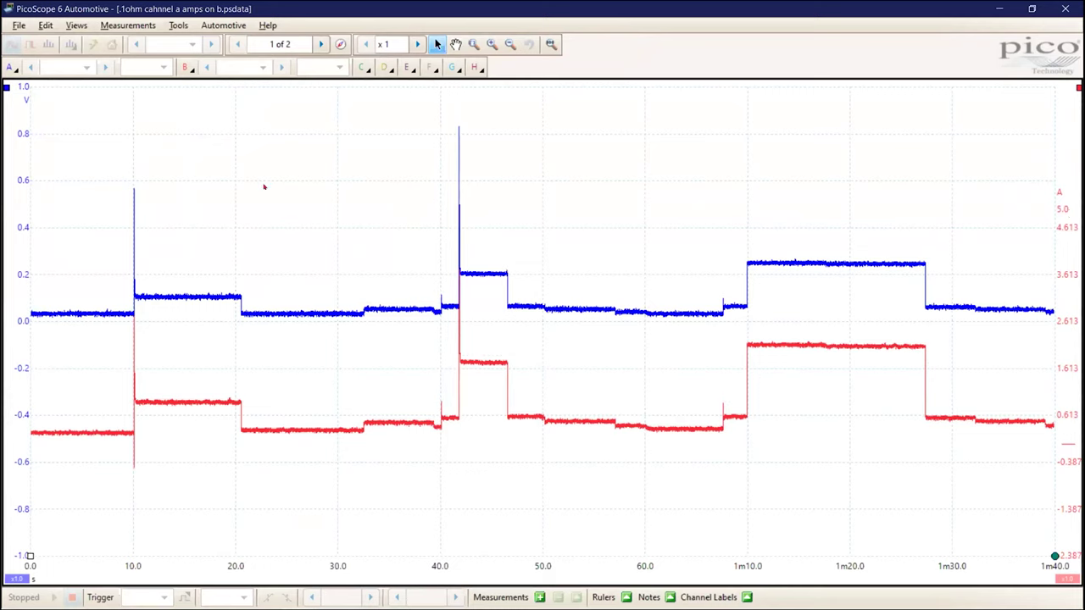
- Hide channel B and place a voltage ruler on channel A's plateau after 1m10 at about 243 mV
left_click(73, 25)
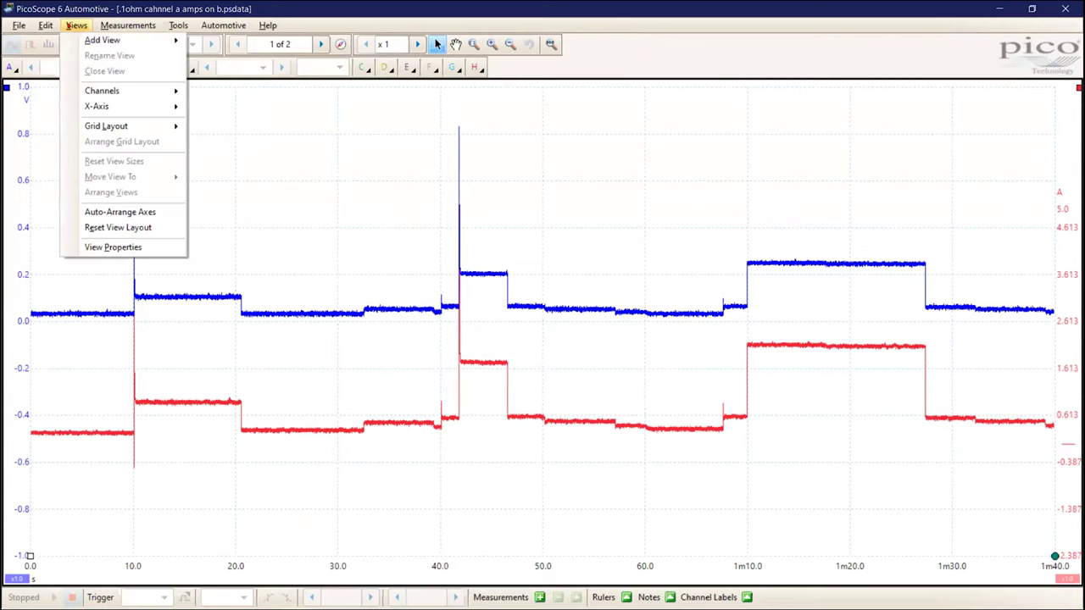
mouse_move(178, 91)
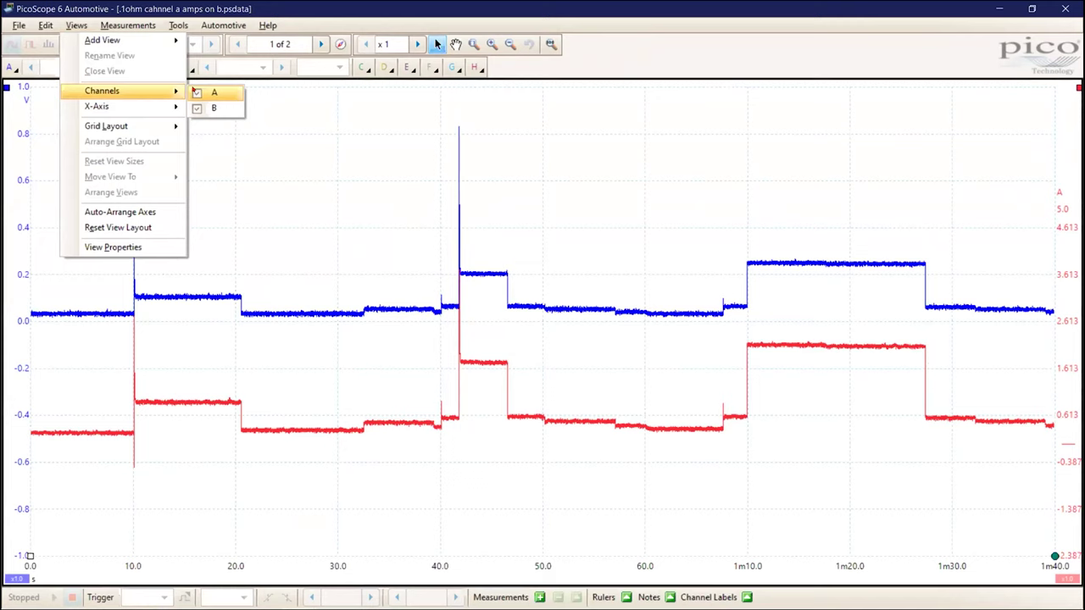
left_click(203, 108)
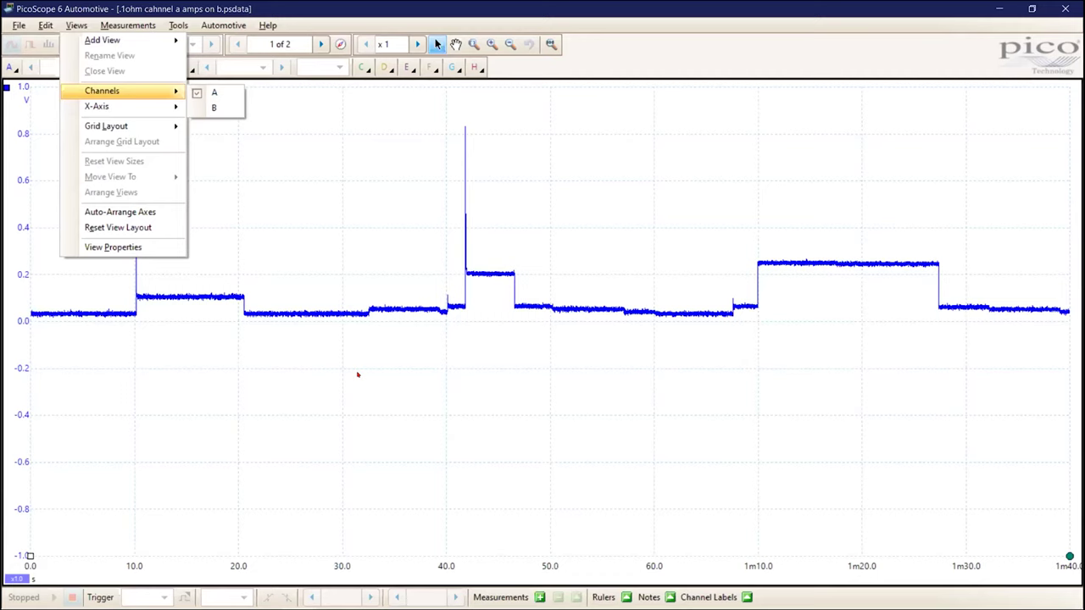
left_click(229, 202)
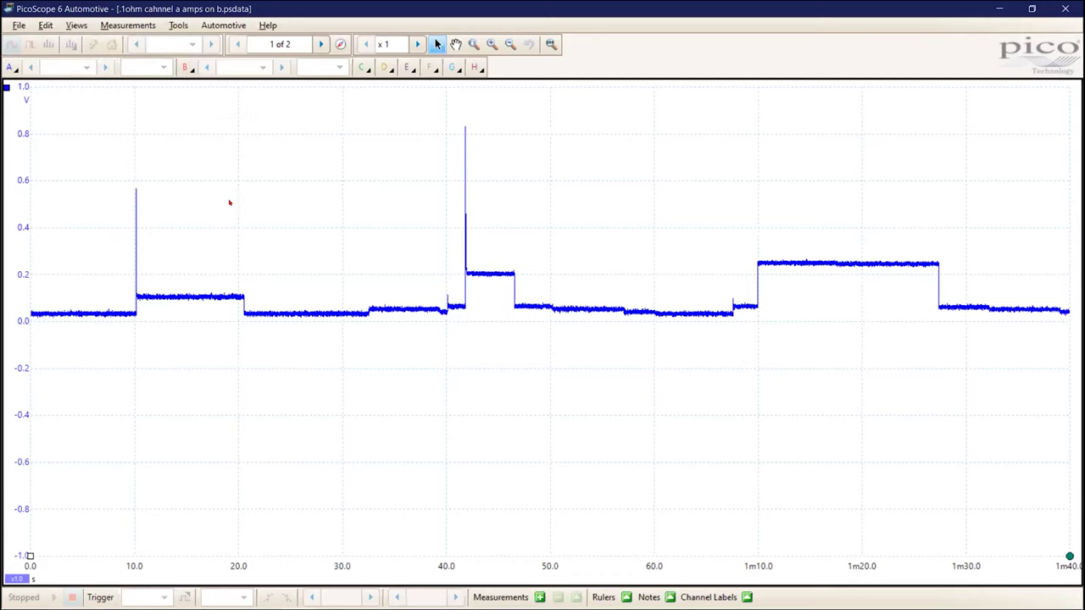
left_click_drag(6, 88, 11, 264)
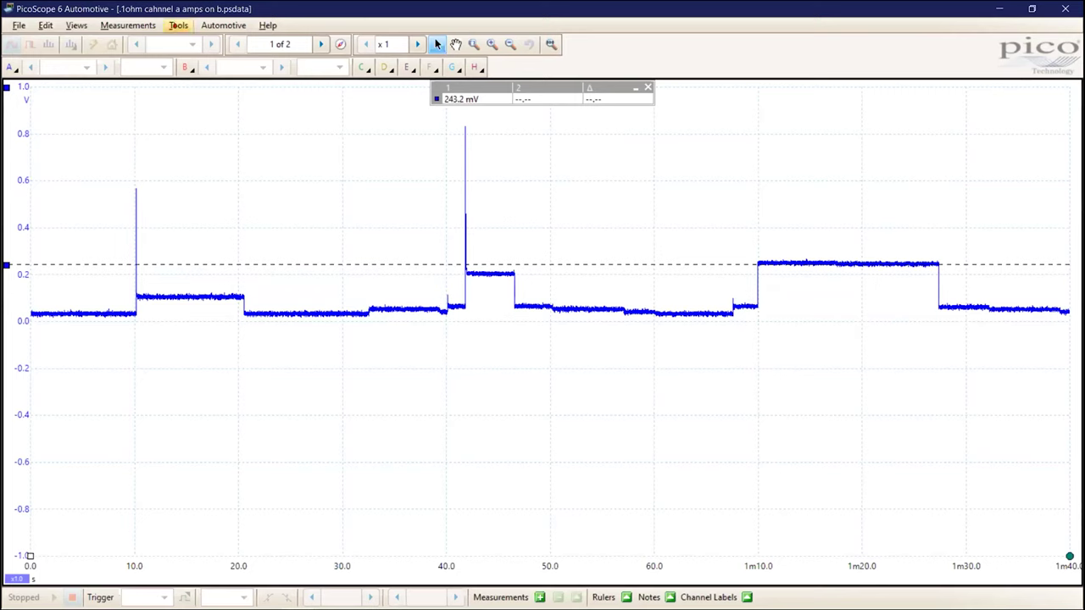
- Delete the A/0.1 and crank(A,59) math channels from the library
left_click(178, 25)
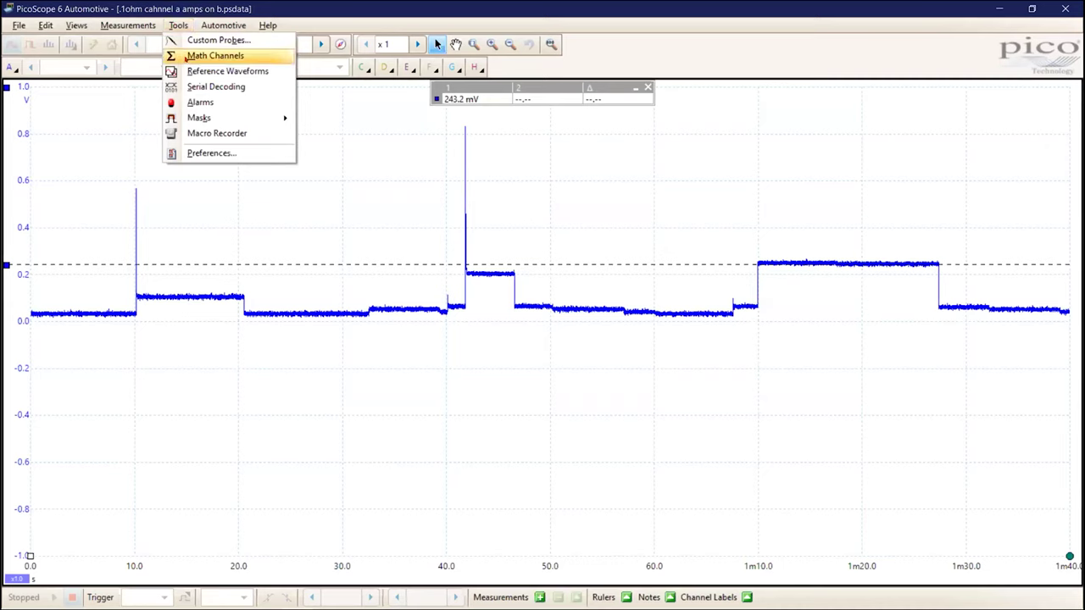
left_click(215, 55)
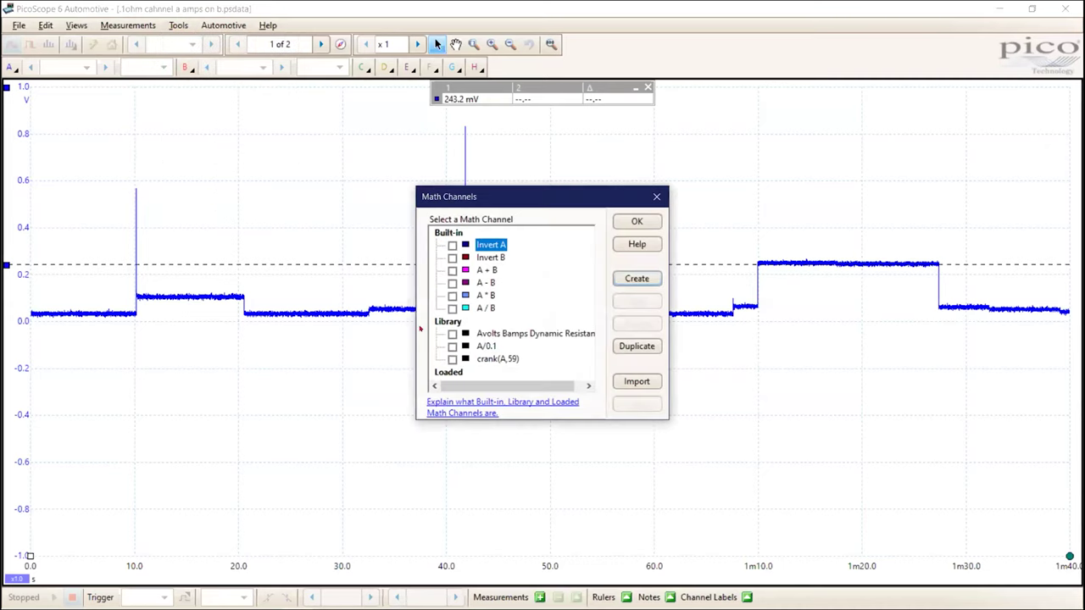
left_click(483, 346)
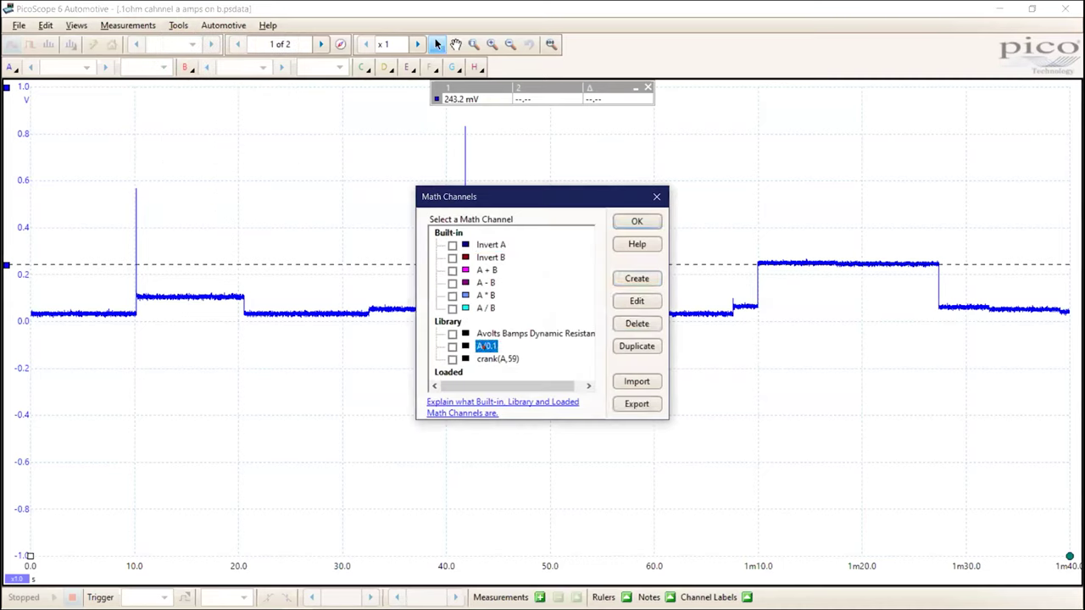
left_click(640, 324)
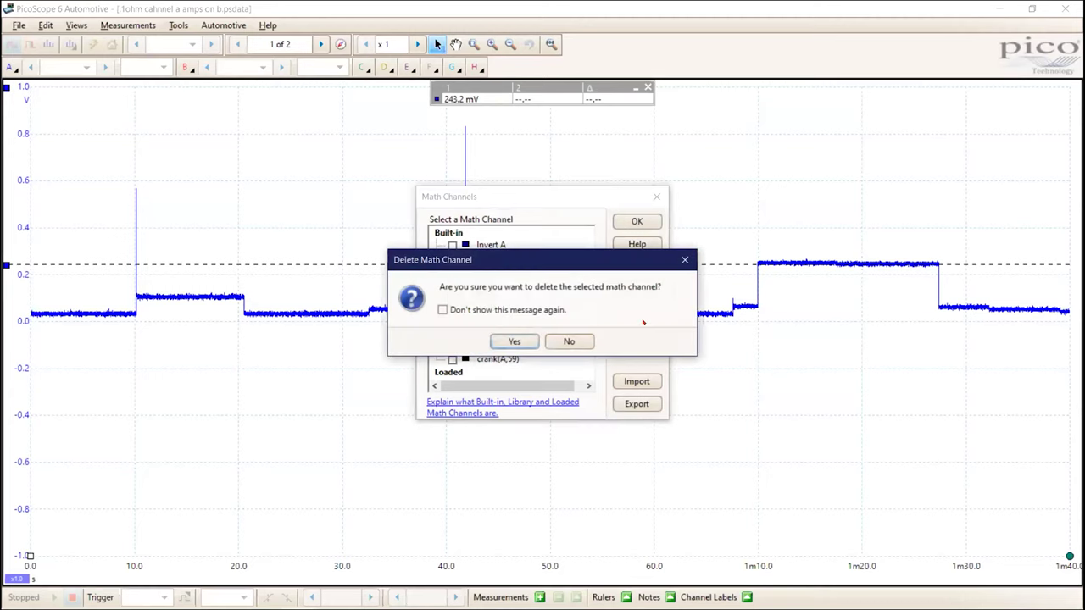
left_click(514, 341)
left_click(503, 344)
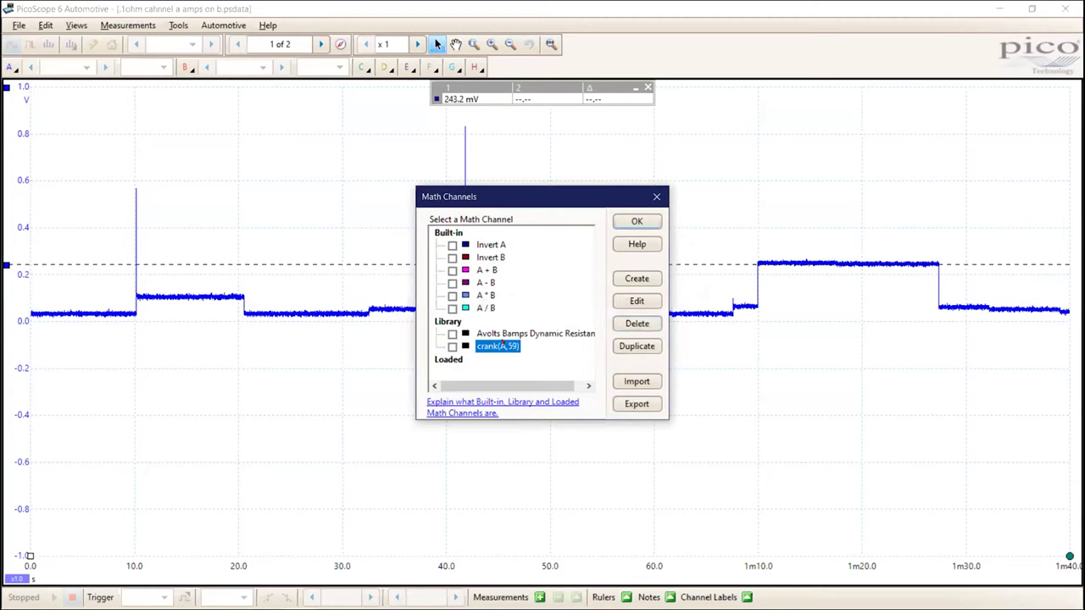
left_click(646, 323)
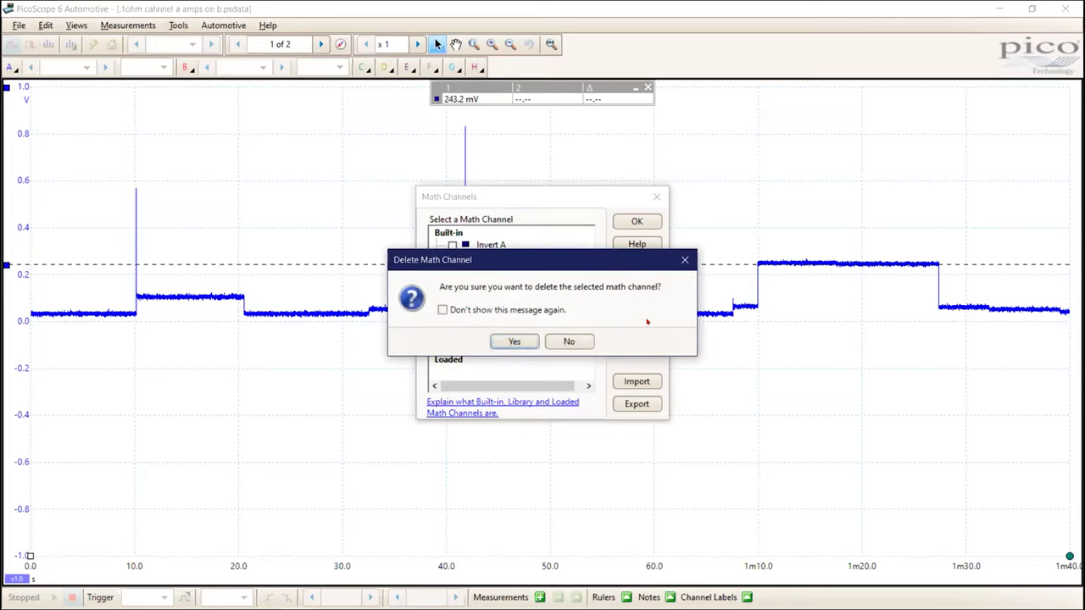
left_click(514, 340)
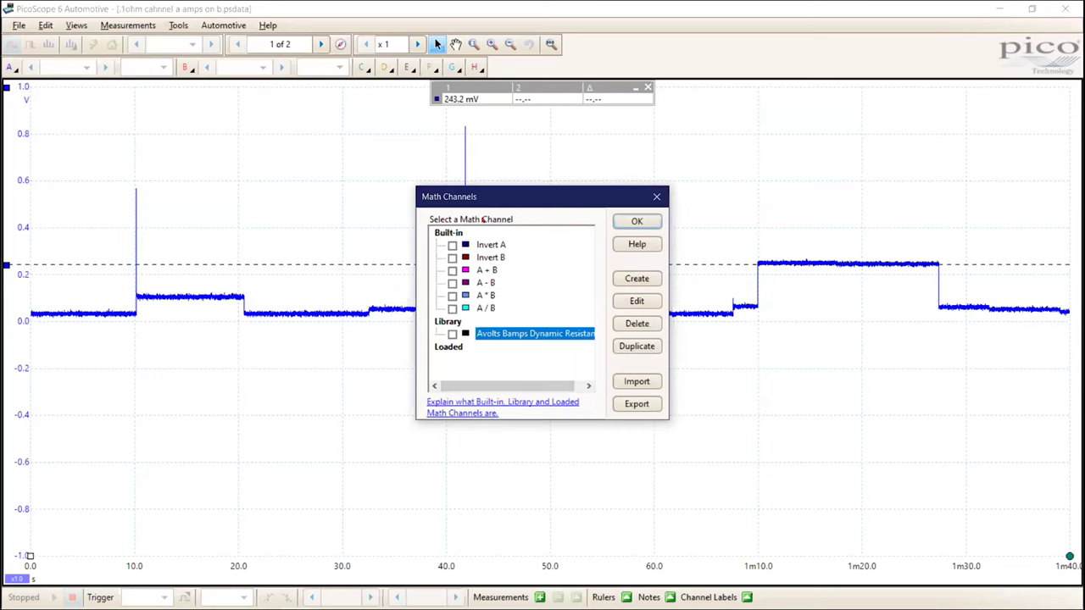
- Create a new math channel with the equation A/0.1
left_click(637, 278)
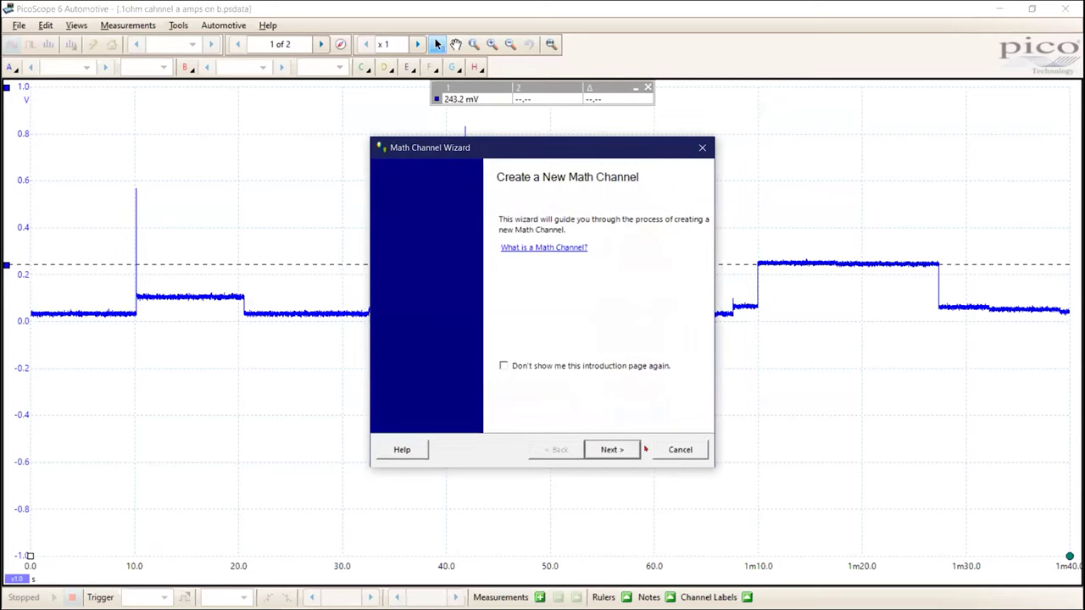
left_click(611, 450)
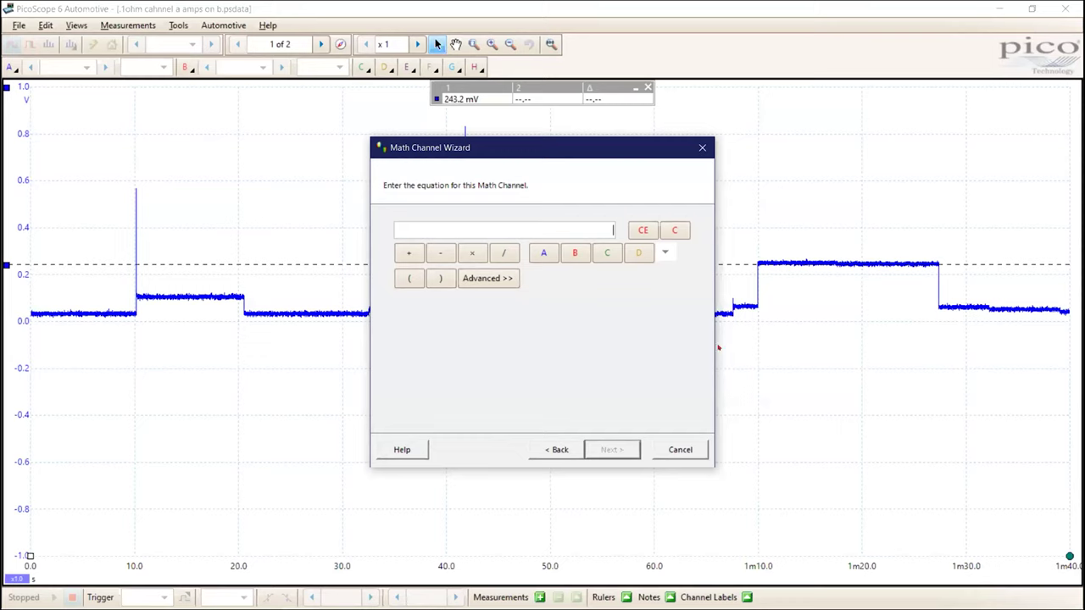
left_click(543, 253)
left_click(504, 254)
left_click(487, 278)
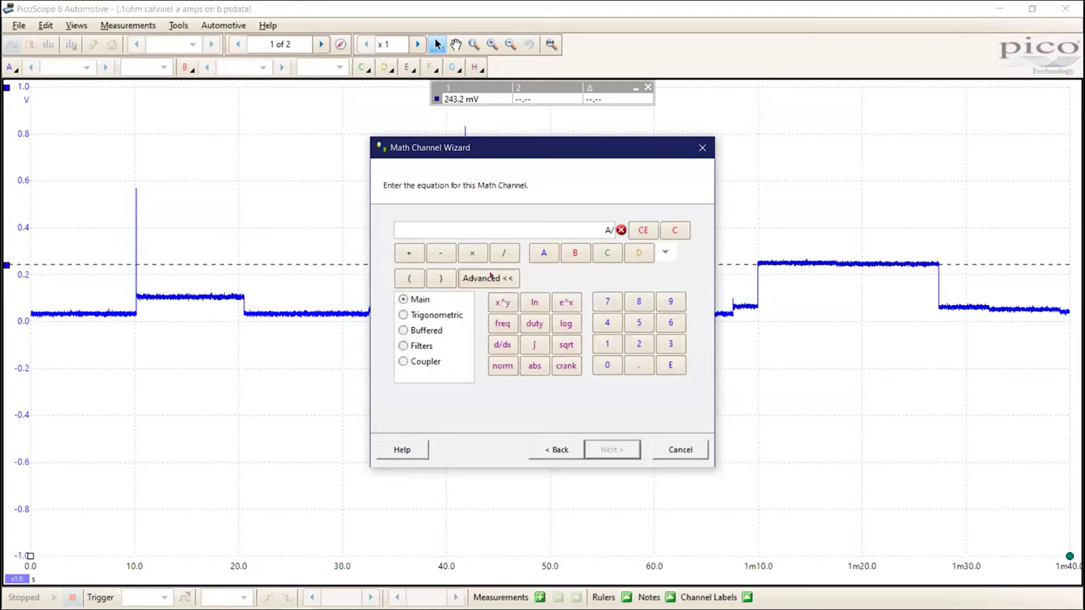
mouse_move(622, 233)
left_click(636, 365)
left_click(606, 343)
left_click(602, 367)
left_click(636, 365)
left_click(603, 343)
left_click(612, 450)
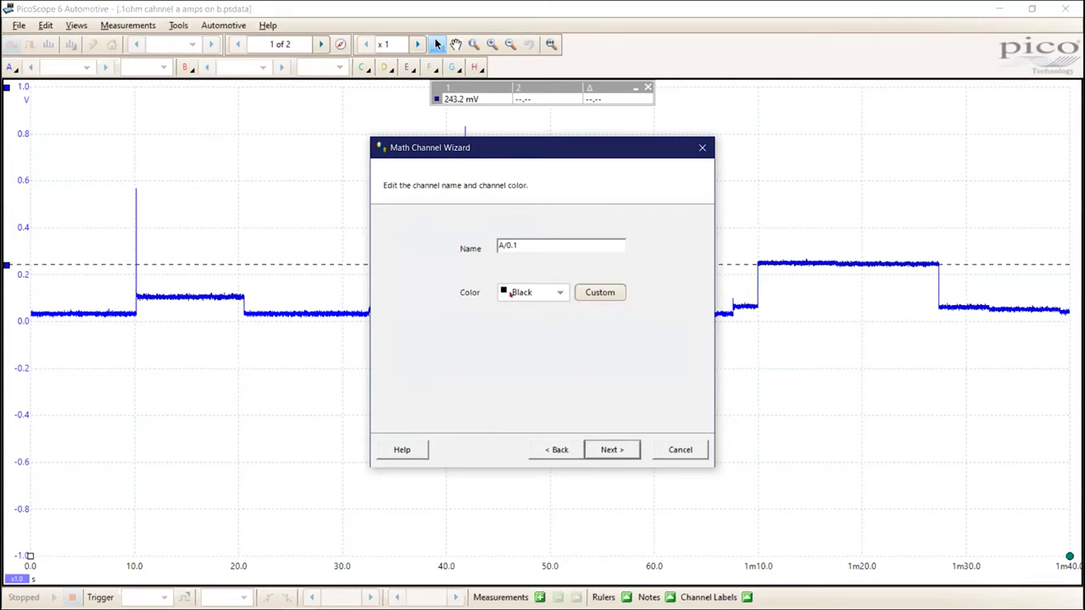
- Keep the name A/0.1 and black color, set the units to Amps (A) with a -10 to 10 range, and finish the channel
left_click(624, 450)
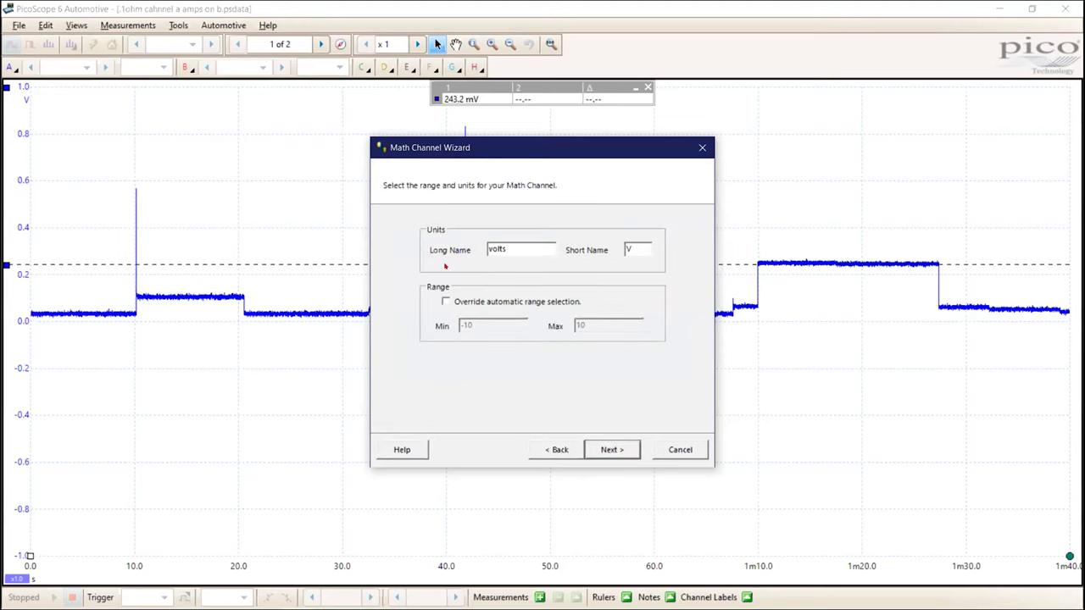
double_click(503, 242)
type("Amps")
double_click(622, 249)
type("A")
left_click(601, 449)
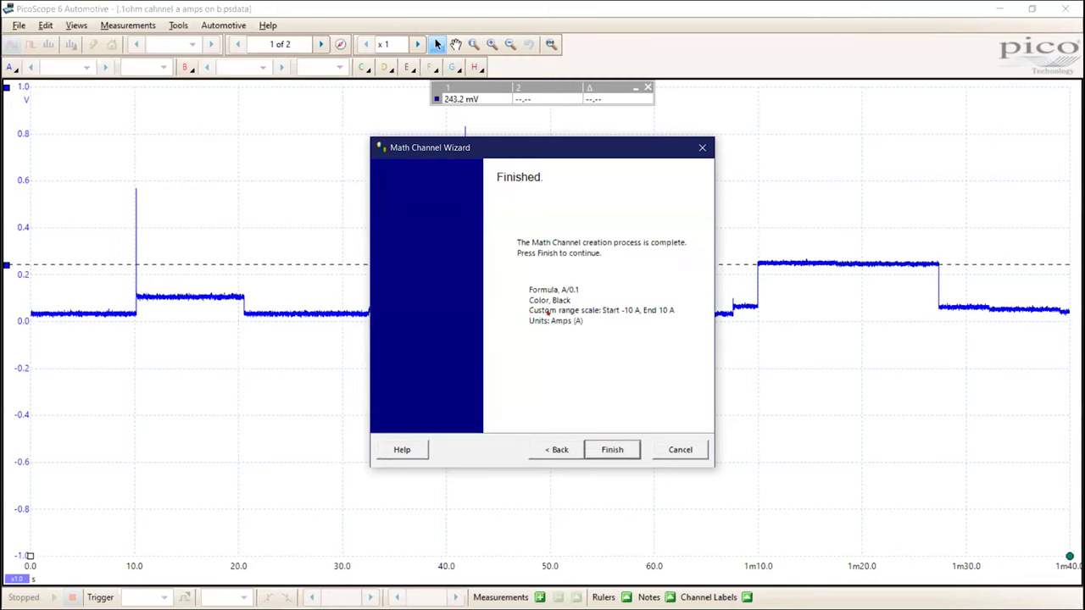
left_click(609, 448)
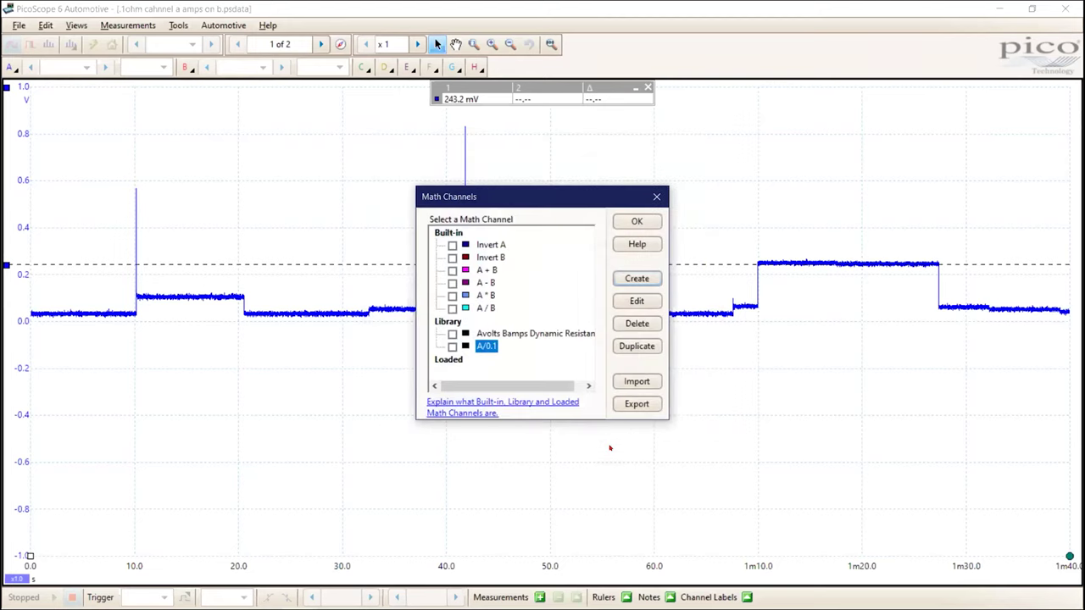
- Display the A/0.1 math channel and offset both traces vertically so channel A sits above the amps trace
left_click(452, 347)
left_click(644, 219)
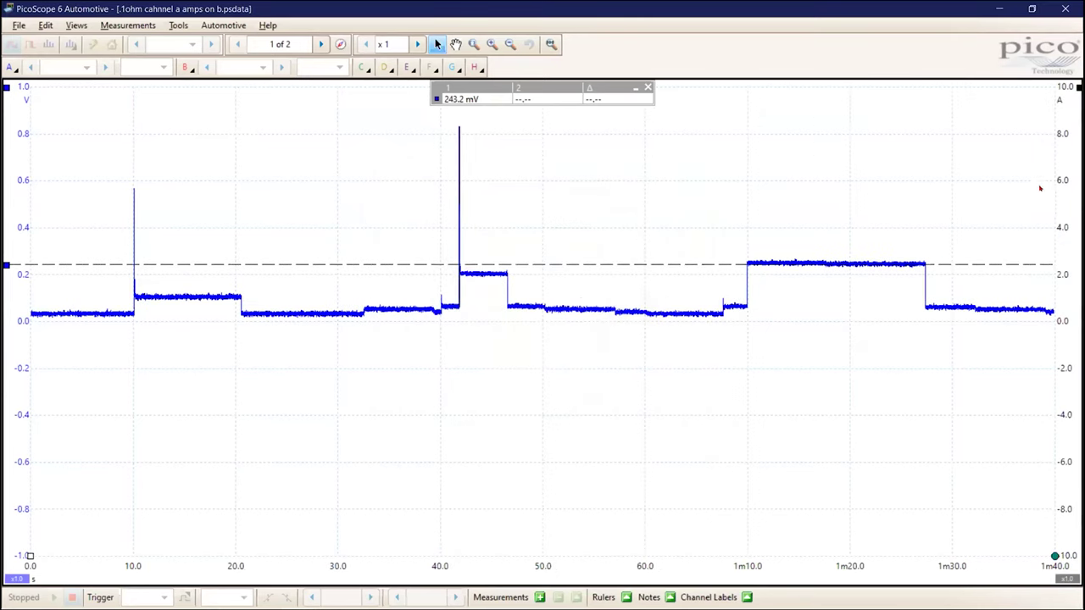
mouse_move(1051, 184)
left_mouse_down()
mouse_move(1043, 305)
mouse_move(1041, 276)
left_mouse_up()
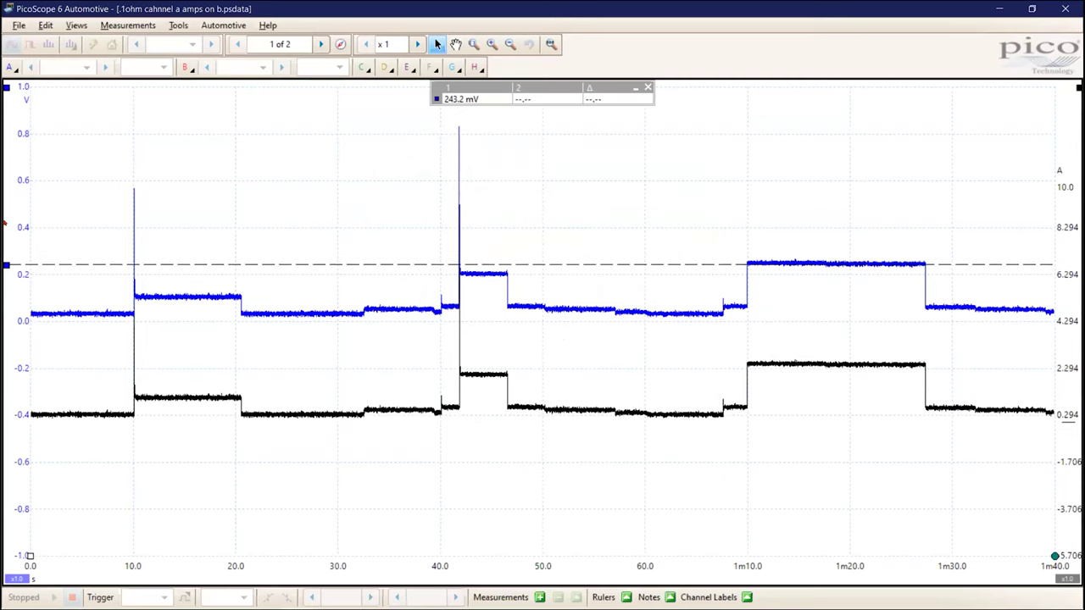
left_click_drag(15, 224, 19, 145)
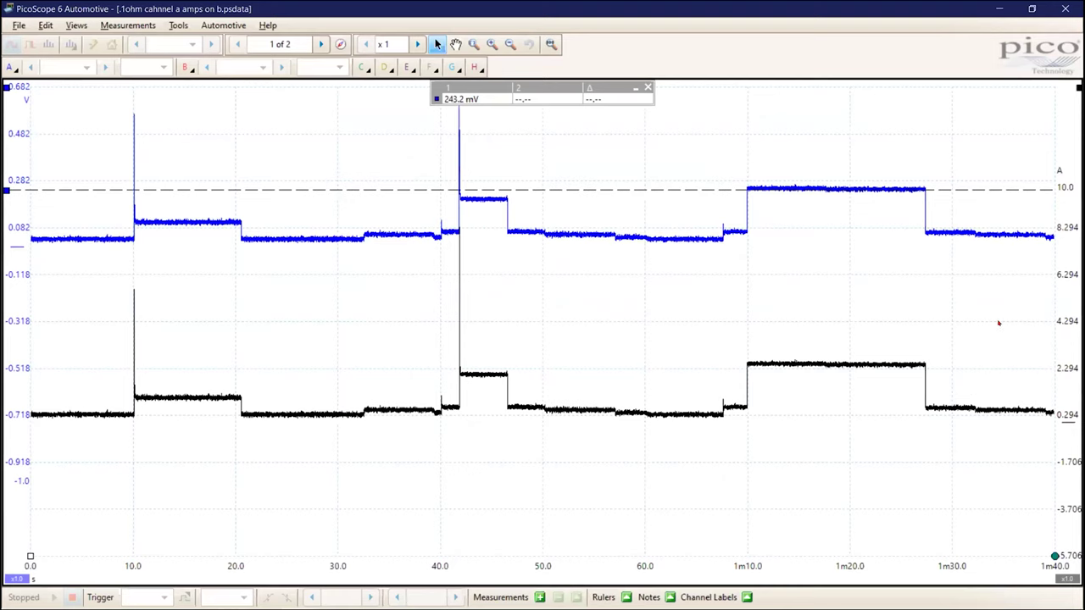
left_click_drag(1059, 320, 1059, 261)
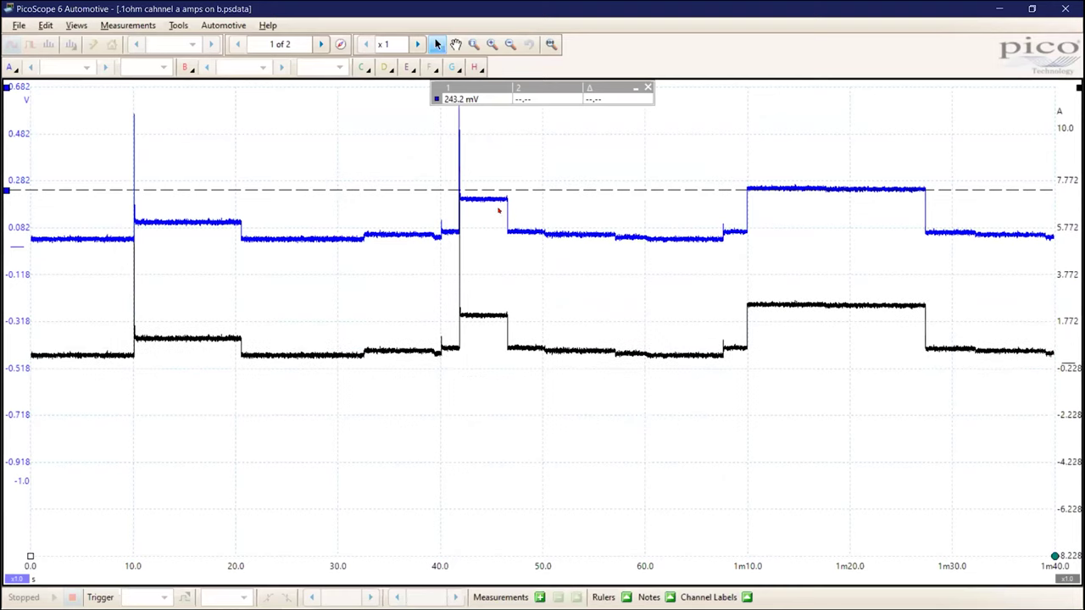
- Move channel A's ruler to its baseline at about 36 mV and place an A/0.1 ruler on its baseline at about 390 mA
left_click_drag(13, 193, 7, 236)
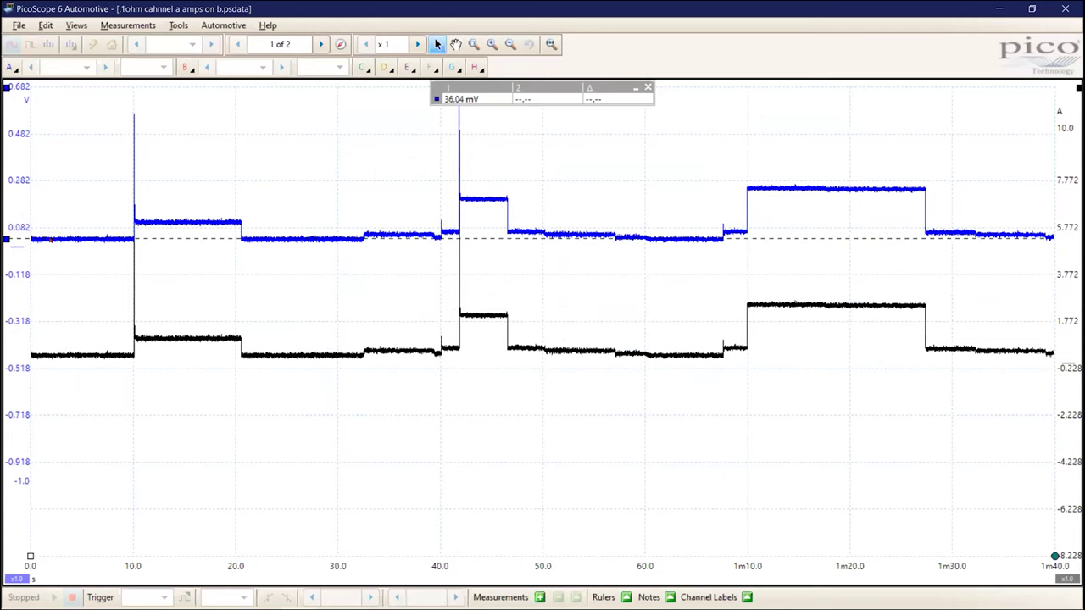
left_click_drag(1079, 87, 1076, 352)
left_click_drag(992, 344, 990, 346)
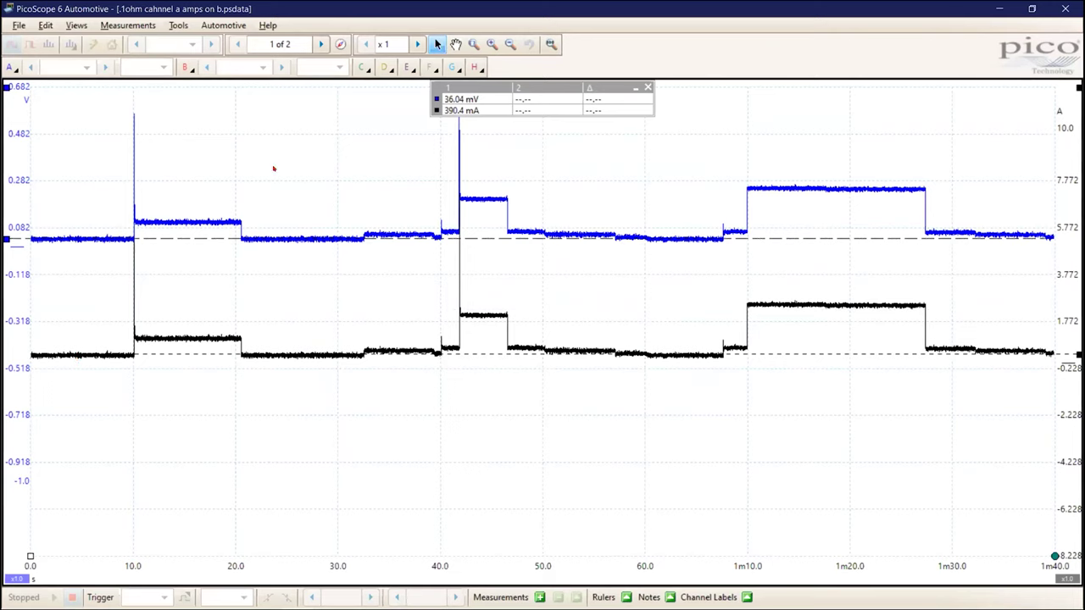
- Move both rulers to the plateau after 10 s, at about 105 mV on channel A and 1.11 A on A/0.1
mouse_move(178, 352)
left_click_drag(8, 240, 8, 222)
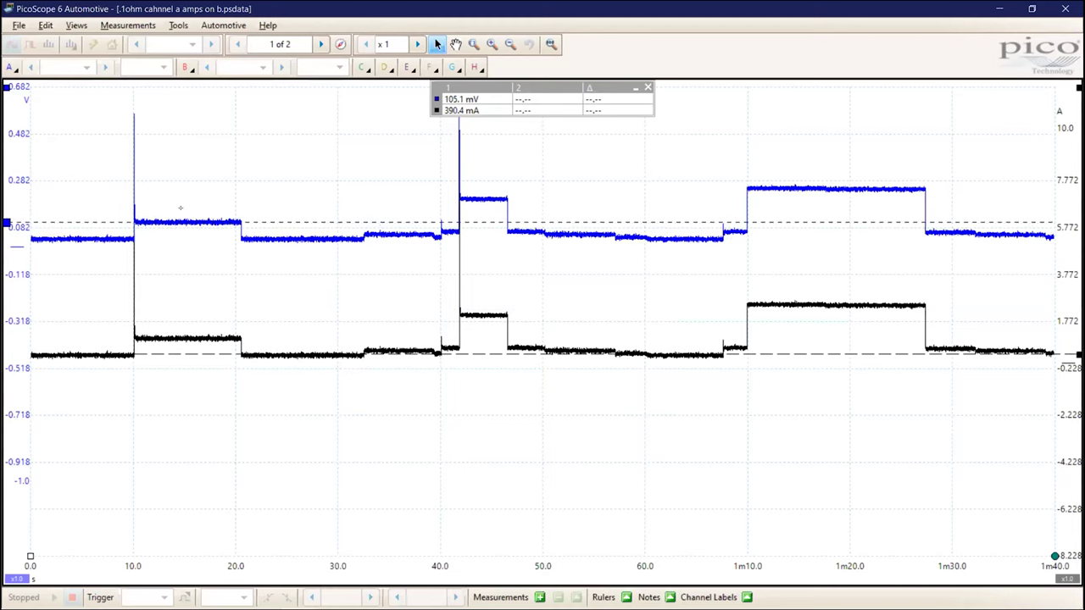
left_click_drag(1076, 353, 1076, 337)
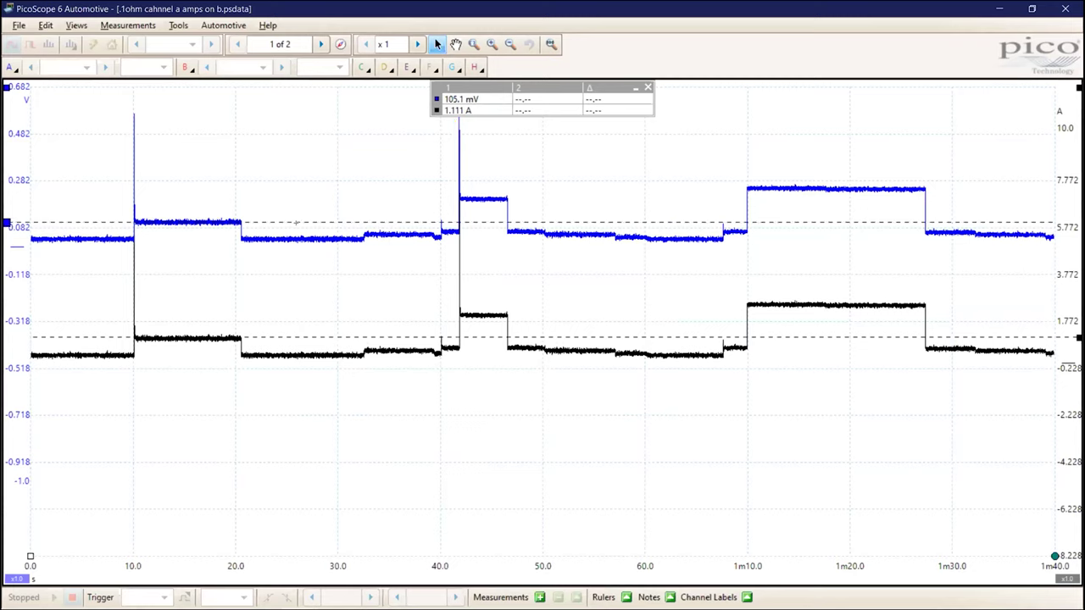
- Move both rulers to the plateau after 40 s and on to the one after 1m10, at about 252 mV and 2.37 A
left_click_drag(6, 223, 7, 200)
left_click_drag(1078, 338, 1078, 314)
left_click_drag(7, 199, 7, 188)
mouse_move(1059, 318)
left_mouse_down()
mouse_move(1058, 303)
mouse_move(1078, 292)
left_mouse_up()
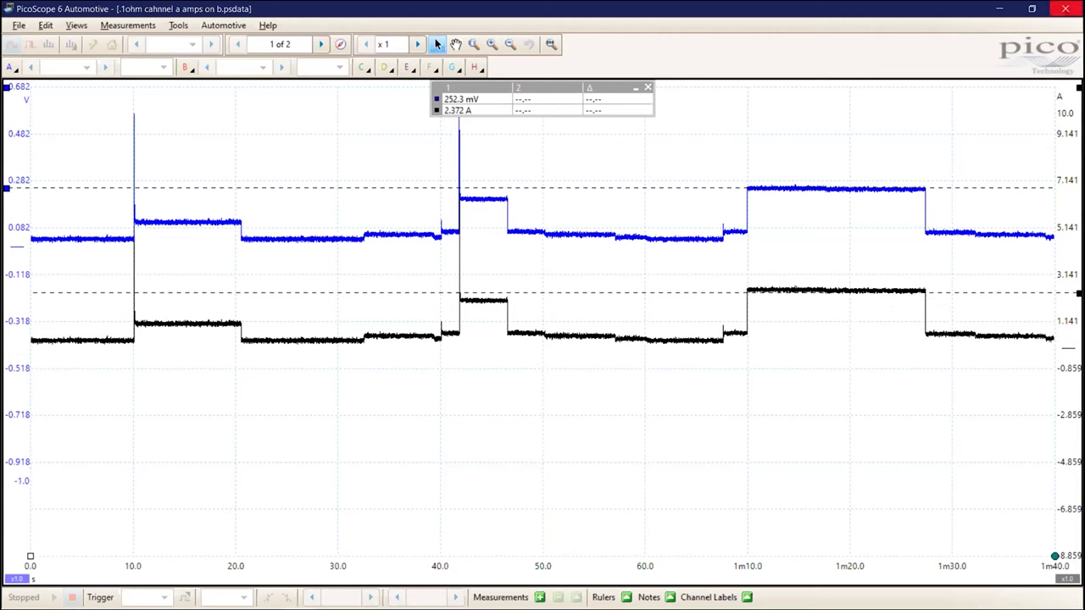
- Minimize the waveform window and switch to the maximized PowerPoint webinar presentation at slide 29
left_click(1032, 9)
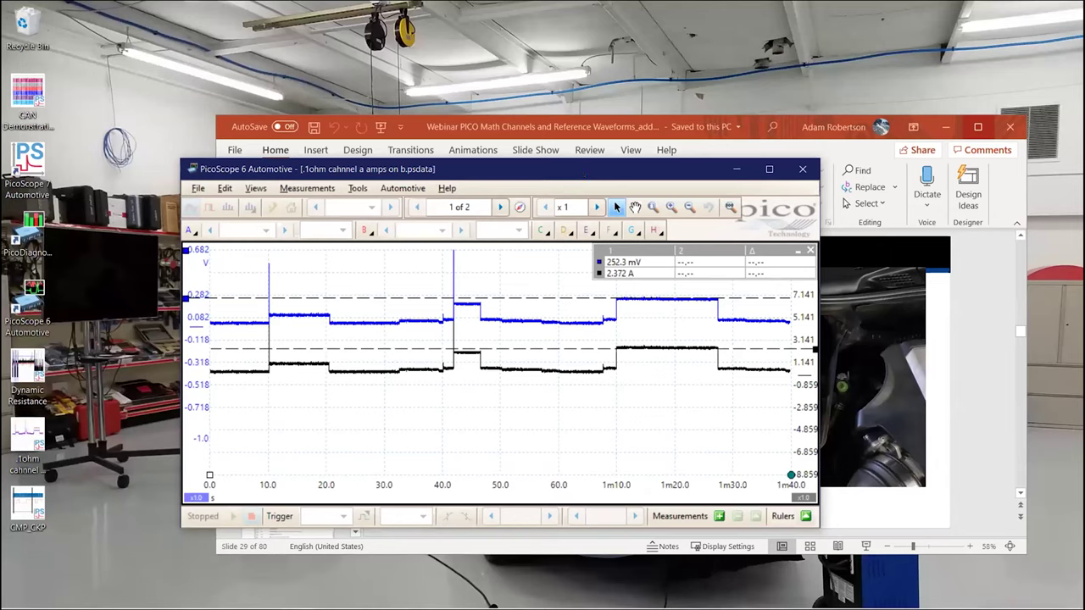
key("super+Down")
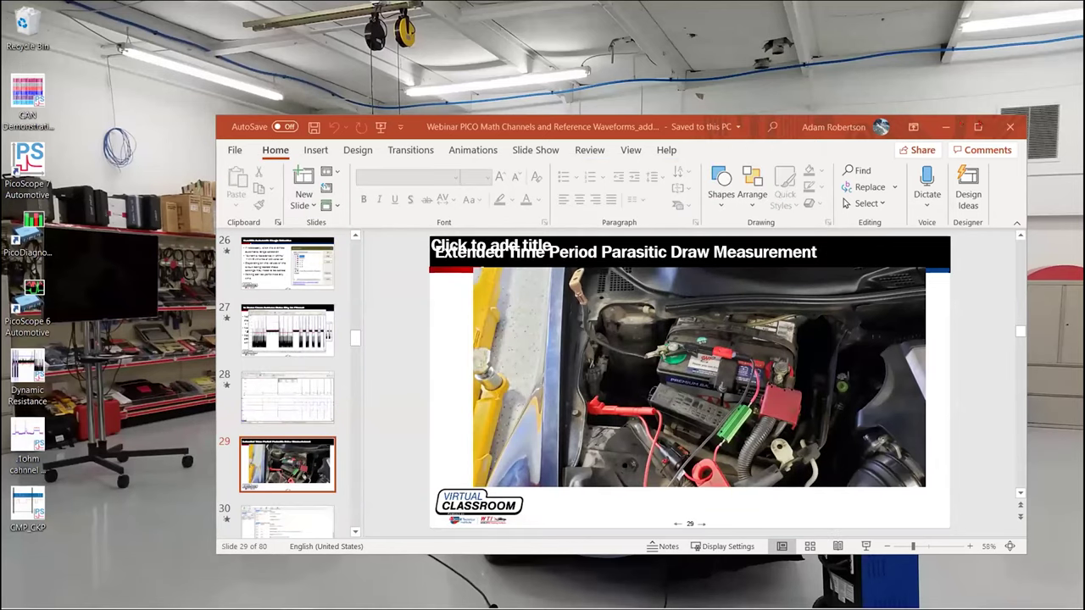
key("super+Up")
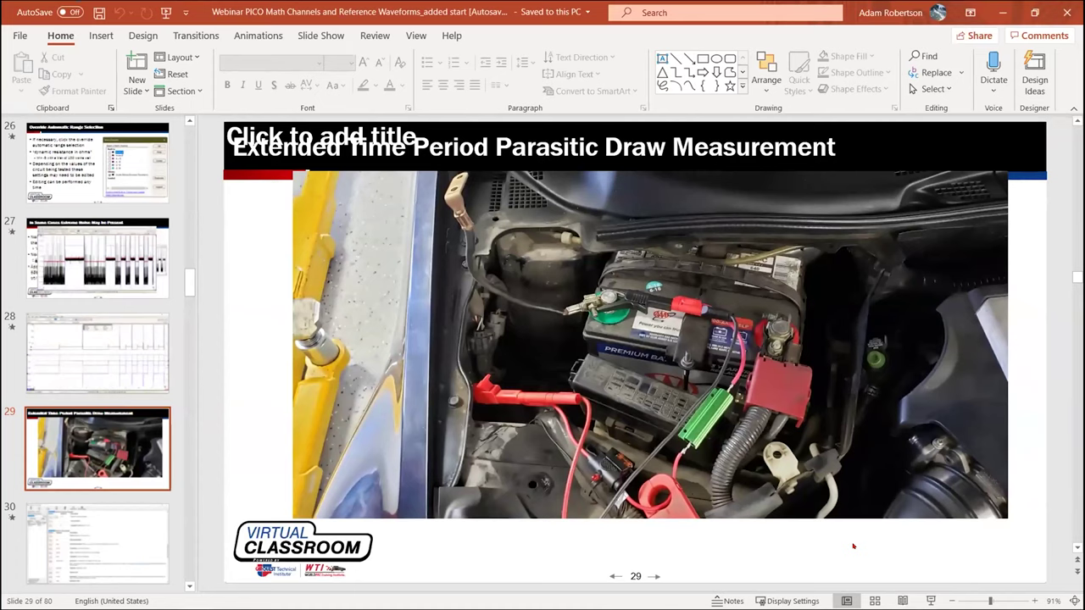